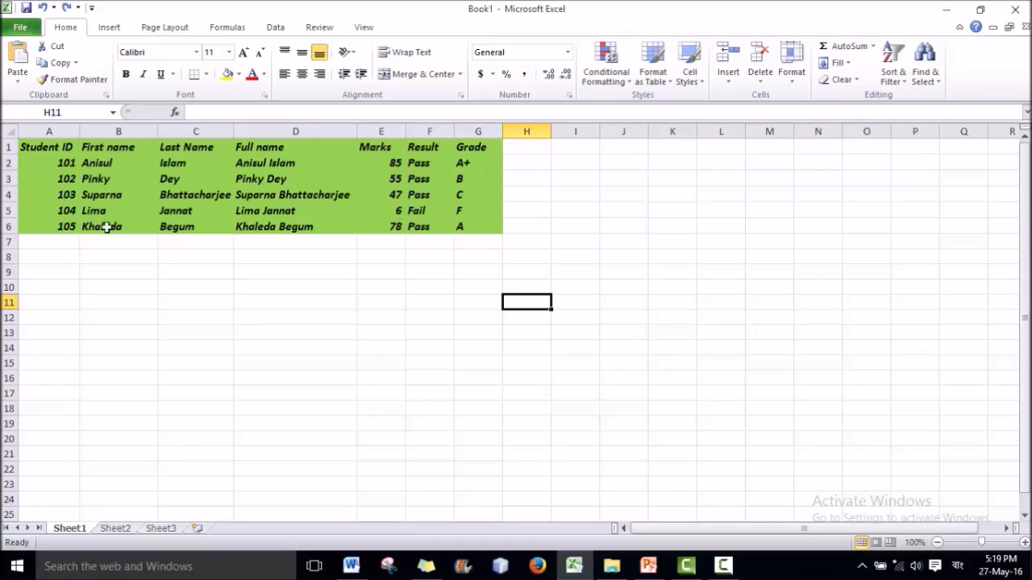
Add student 106 in row 7 with first name, last name and marks 32.
{"action": "left_click", "coordinate": [68, 243]}
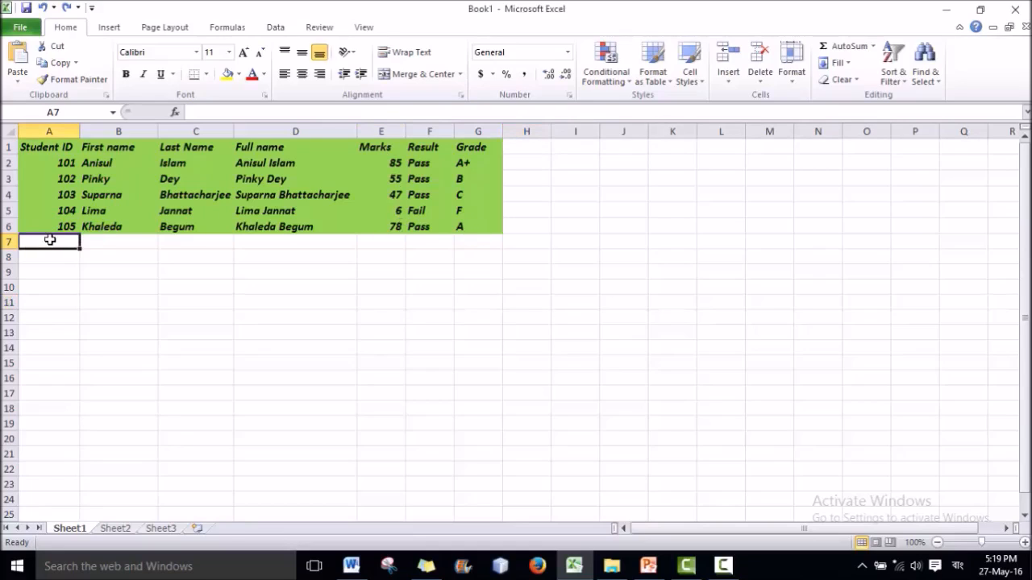
{"action": "type", "text": "106"}
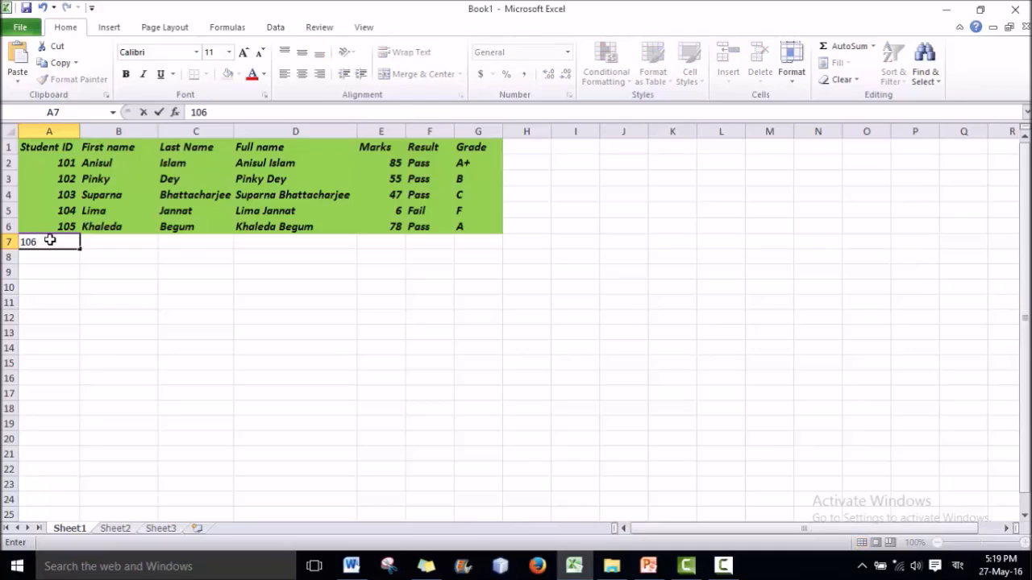
{"action": "key", "text": "Tab"}
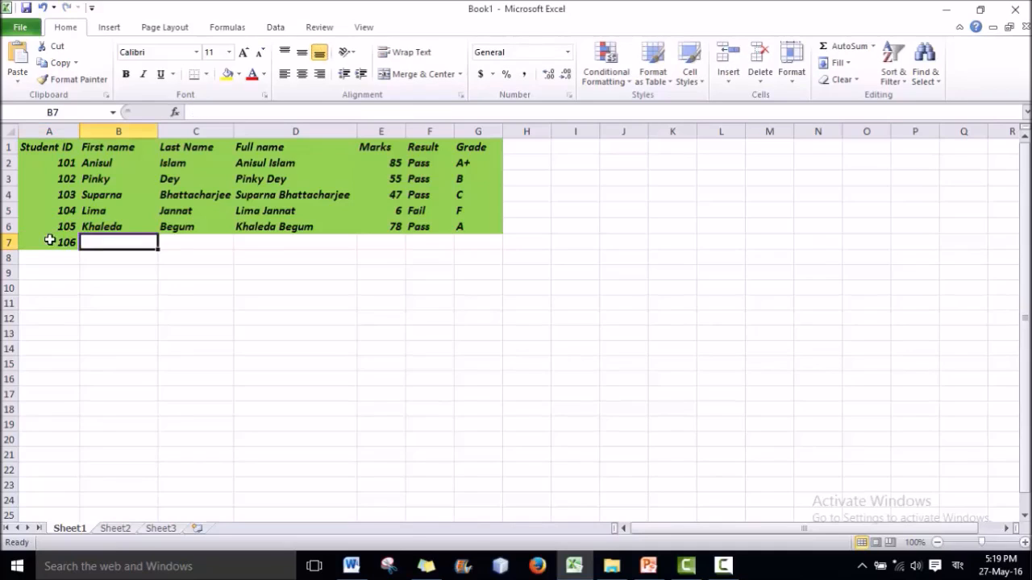
{"action": "key", "text": "Tab"}
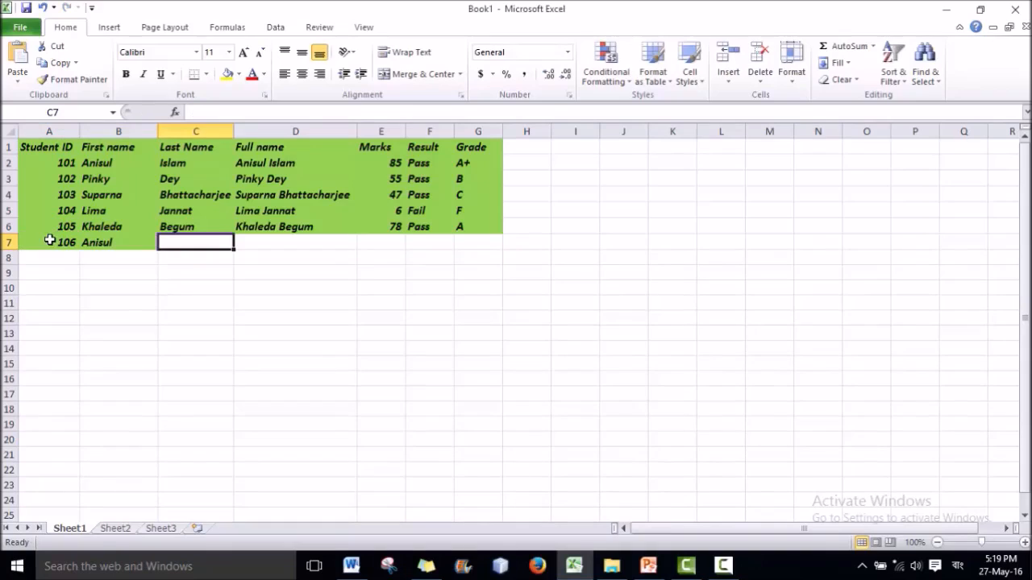
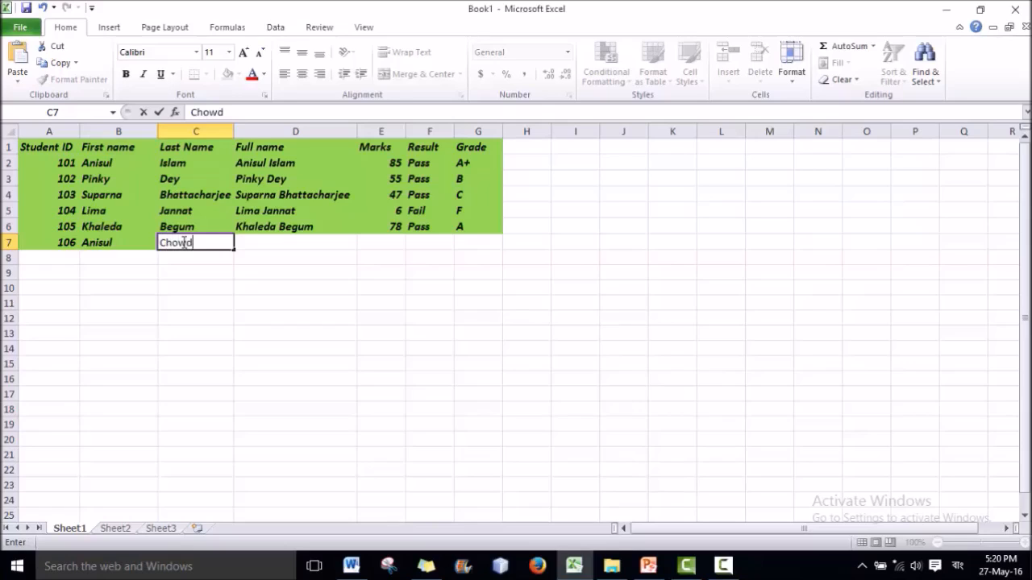
{"action": "key", "text": "Tab"}
{"action": "key", "text": "Tab"}
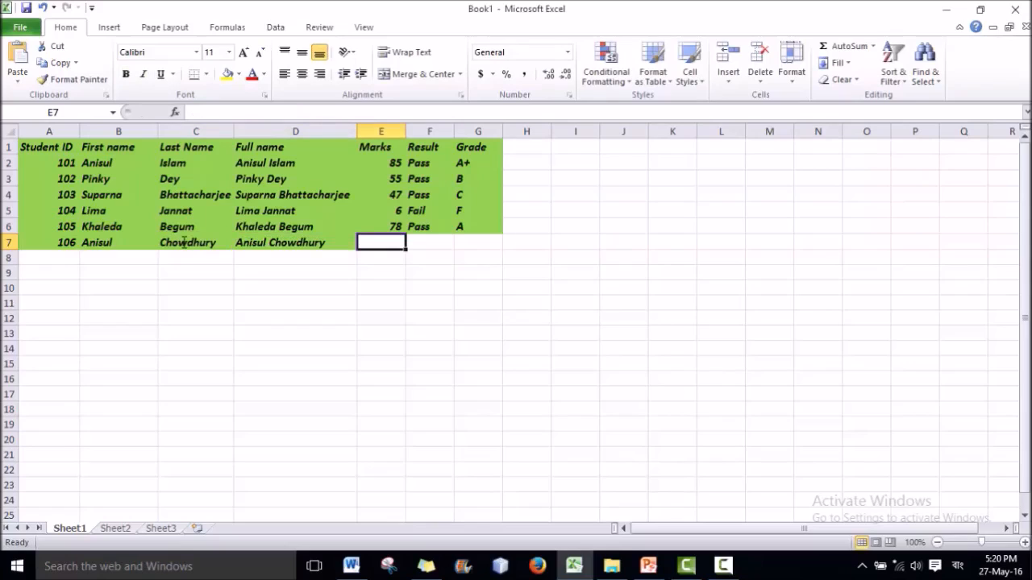
{"action": "type", "text": "55"}
{"action": "key", "text": "BackSpace"}
{"action": "key", "text": "BackSpace"}
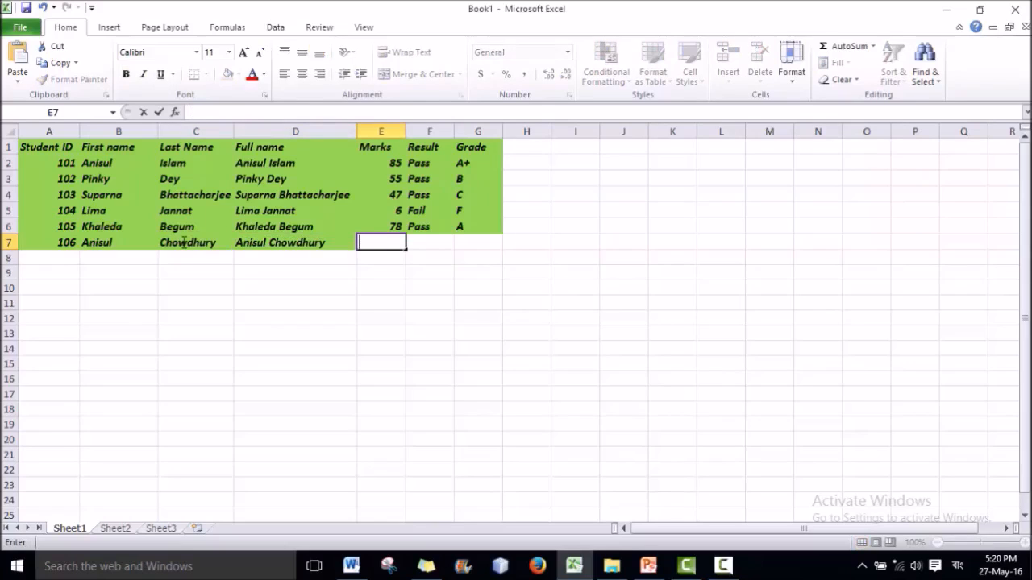
{"action": "type", "text": "32"}
{"action": "key", "text": "Tab"}
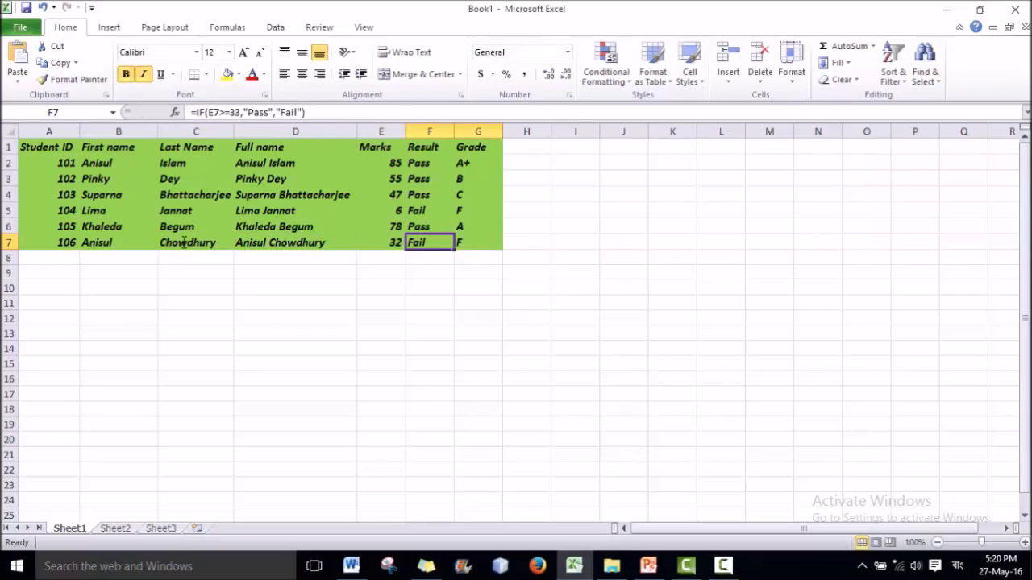
{"action": "left_click", "coordinate": [468, 257]}
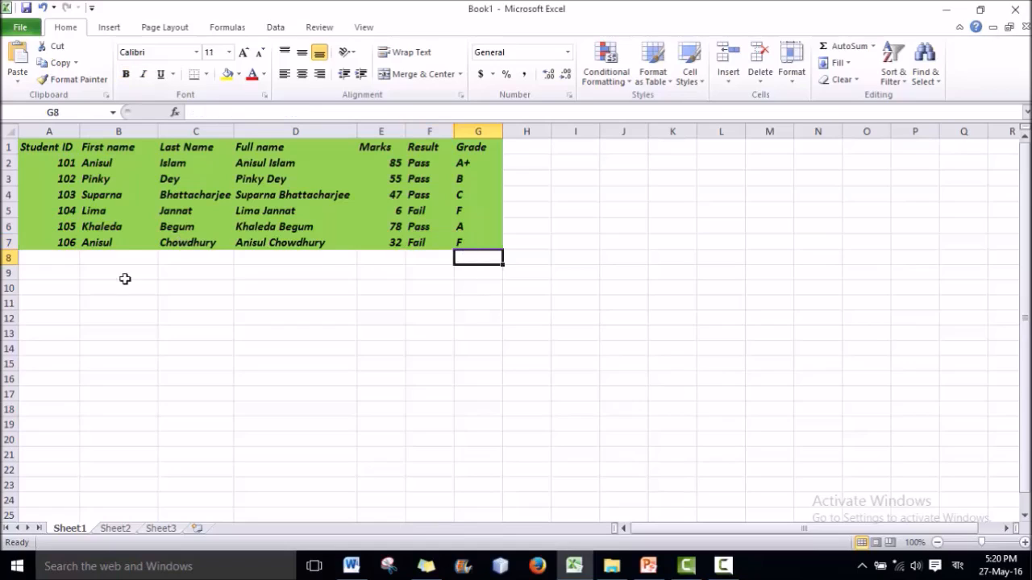
Add student 107 in row 8 with one-letter first and last names and marks 12.
{"action": "left_click", "coordinate": [55, 257]}
{"action": "type", "text": "107"}
{"action": "key", "text": "Tab"}
{"action": "type", "text": "B"}
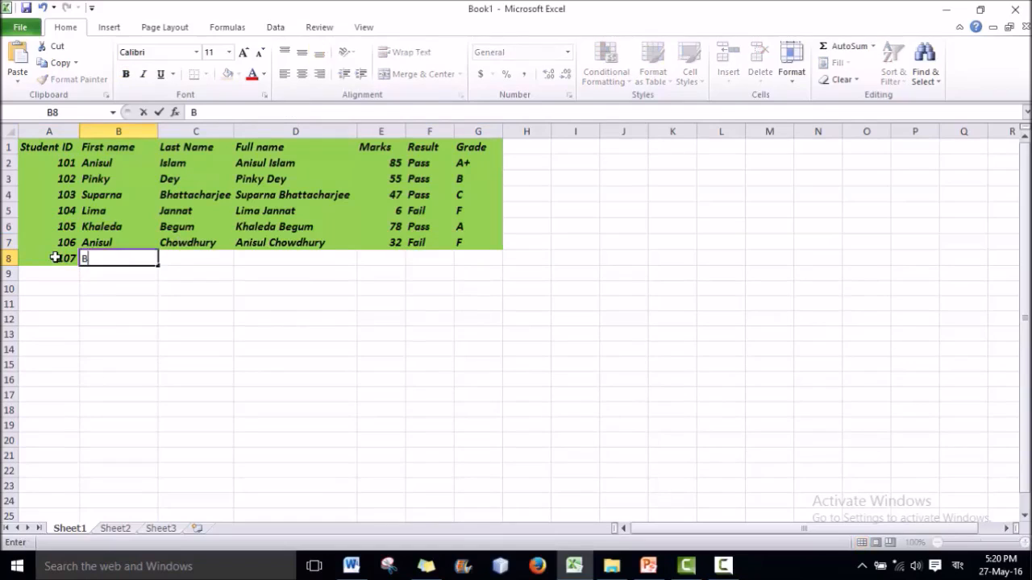
{"action": "key", "text": "Tab"}
{"action": "type", "text": "L"}
{"action": "key", "text": "Tab"}
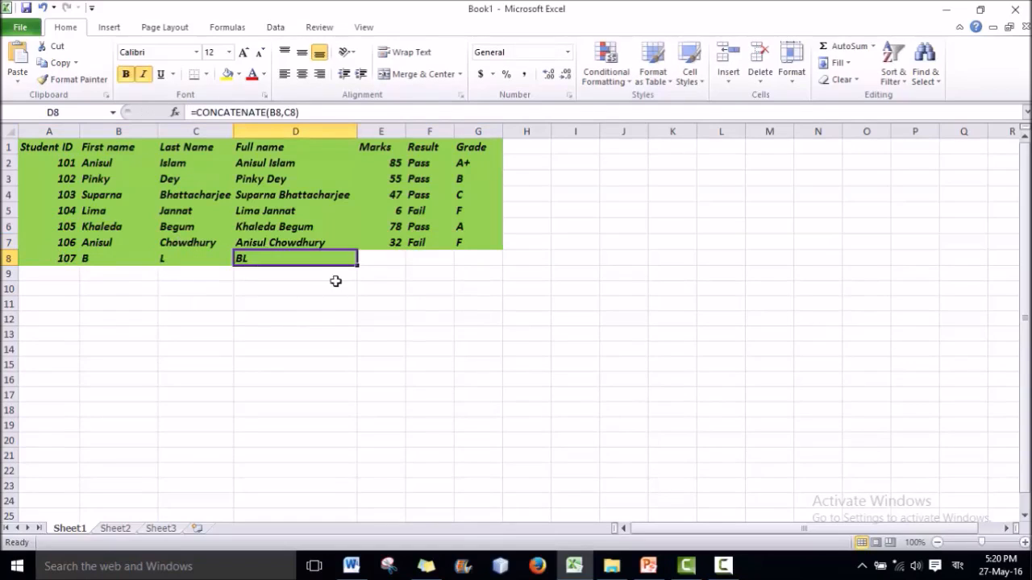
{"action": "left_click", "coordinate": [376, 261]}
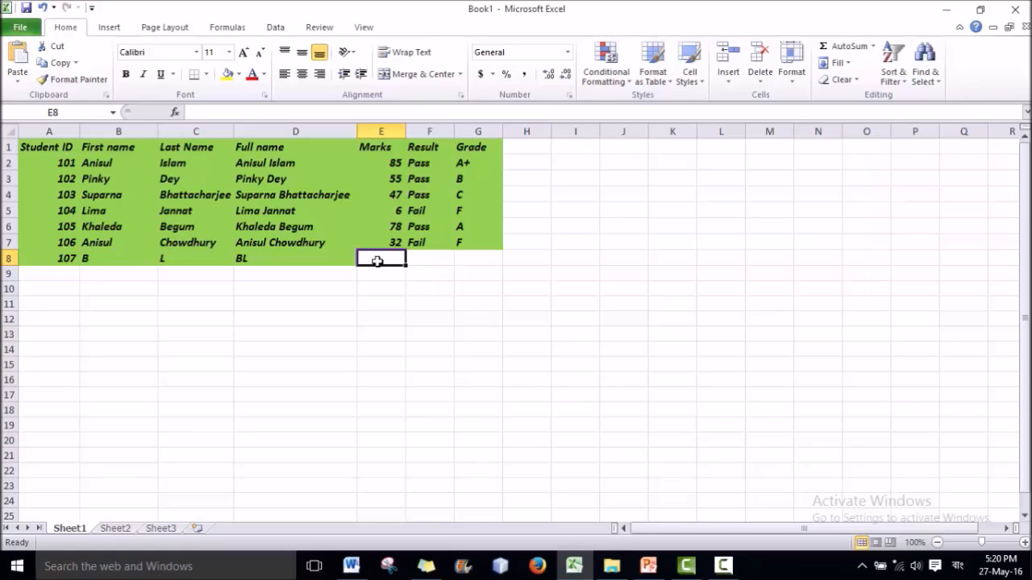
{"action": "type", "text": "12"}
{"action": "left_click", "coordinate": [429, 258]}
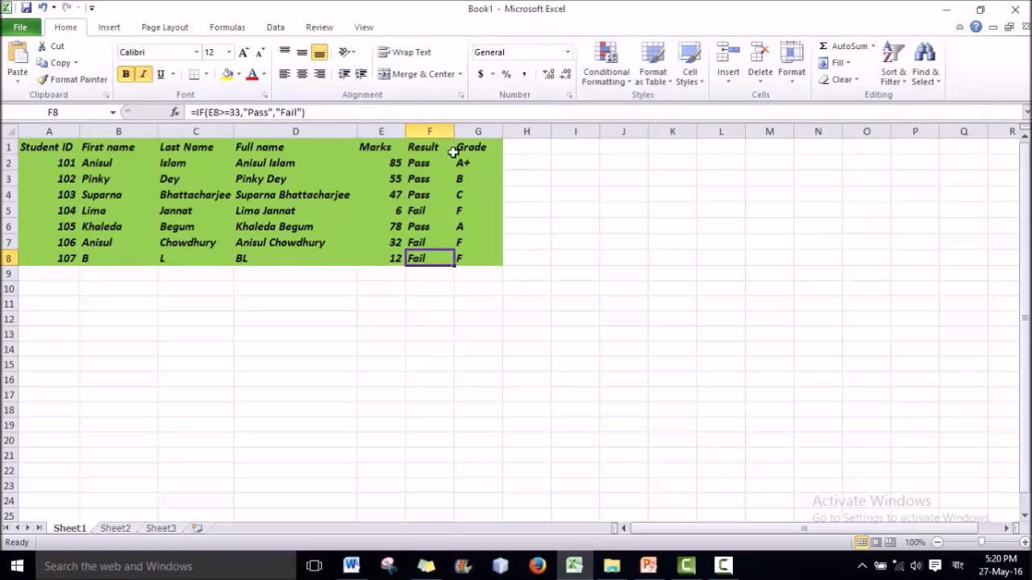
Select the student data and check the grade formulas in G5 and G8.
{"action": "left_click_drag", "start_coordinate": [476, 273], "coordinate": [124, 162]}
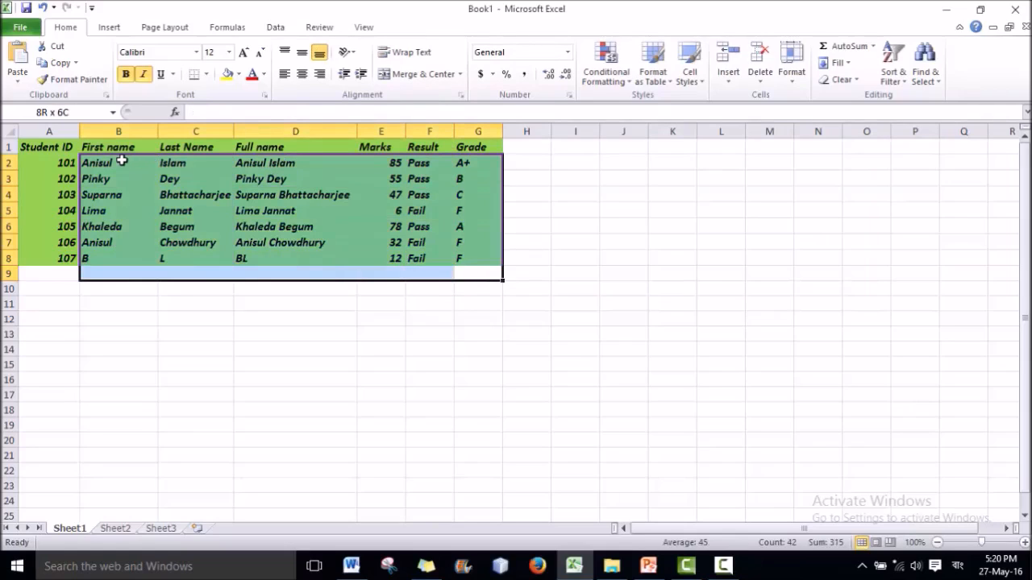
{"action": "left_click_drag", "start_coordinate": [121, 161], "coordinate": [78, 162]}
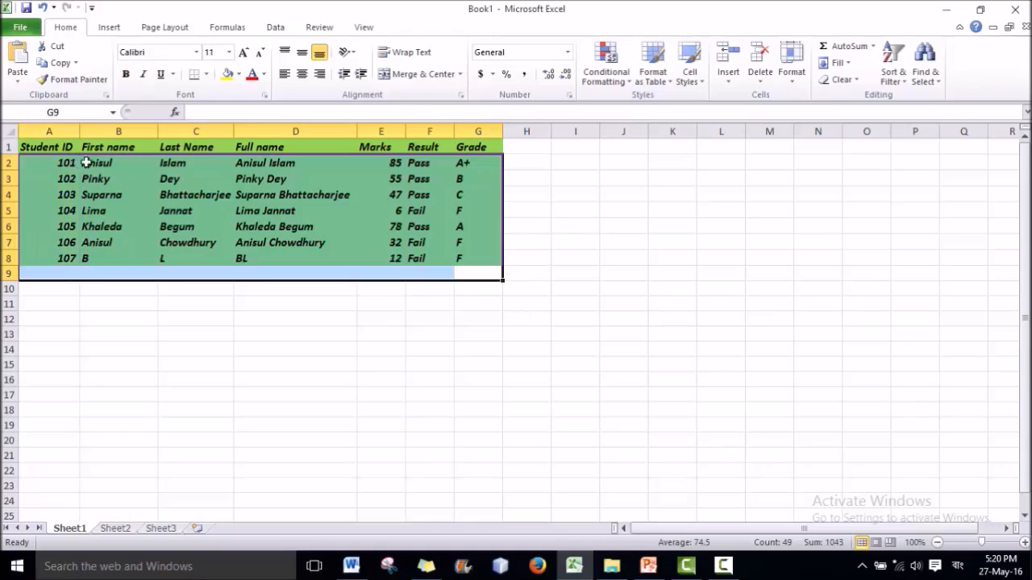
{"action": "left_click", "coordinate": [470, 210]}
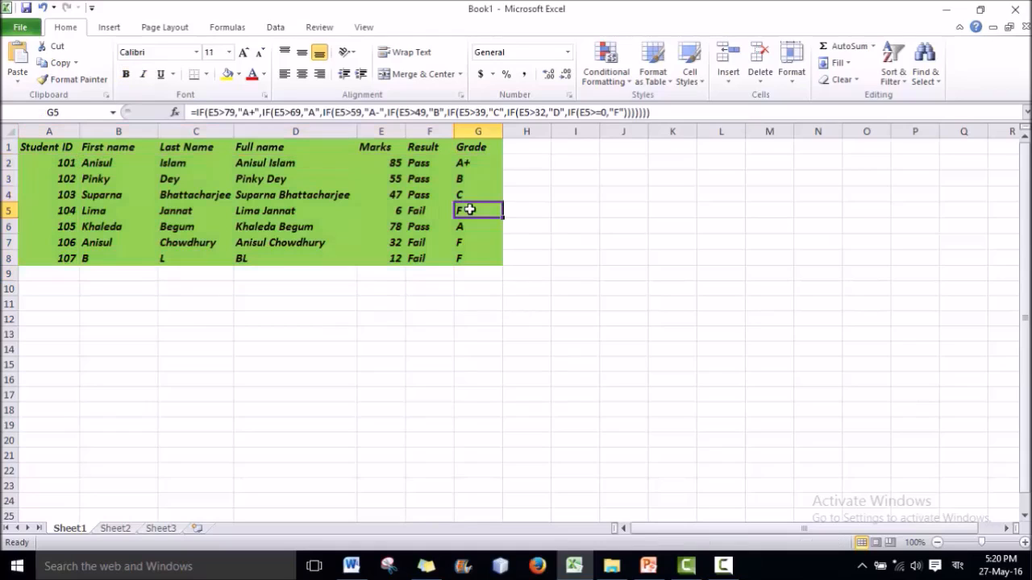
{"action": "left_click", "coordinate": [481, 262]}
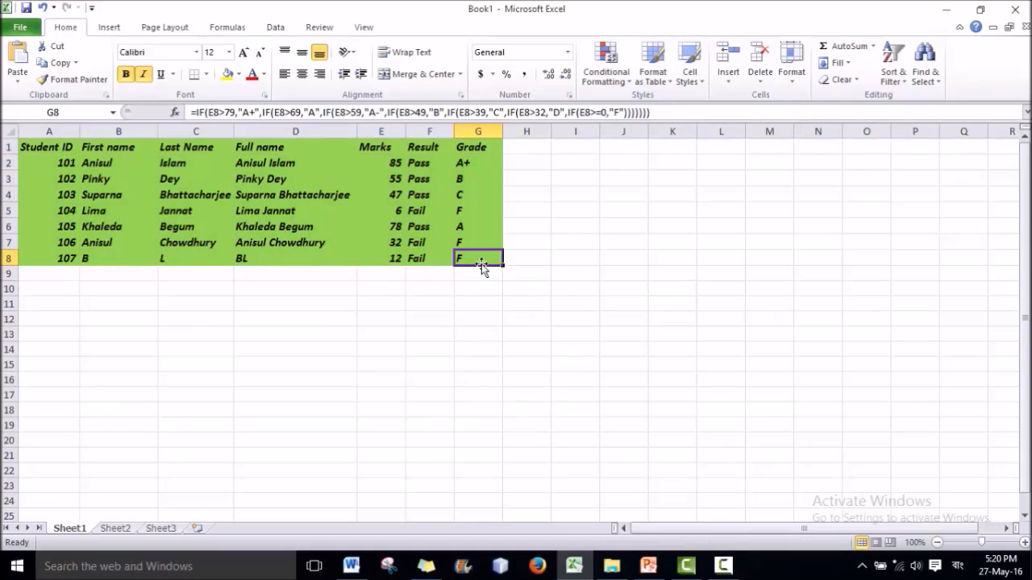
Select the grade cells G2 to G8 and bring up Conditional Formatting.
{"action": "left_click_drag", "start_coordinate": [489, 259], "coordinate": [461, 158]}
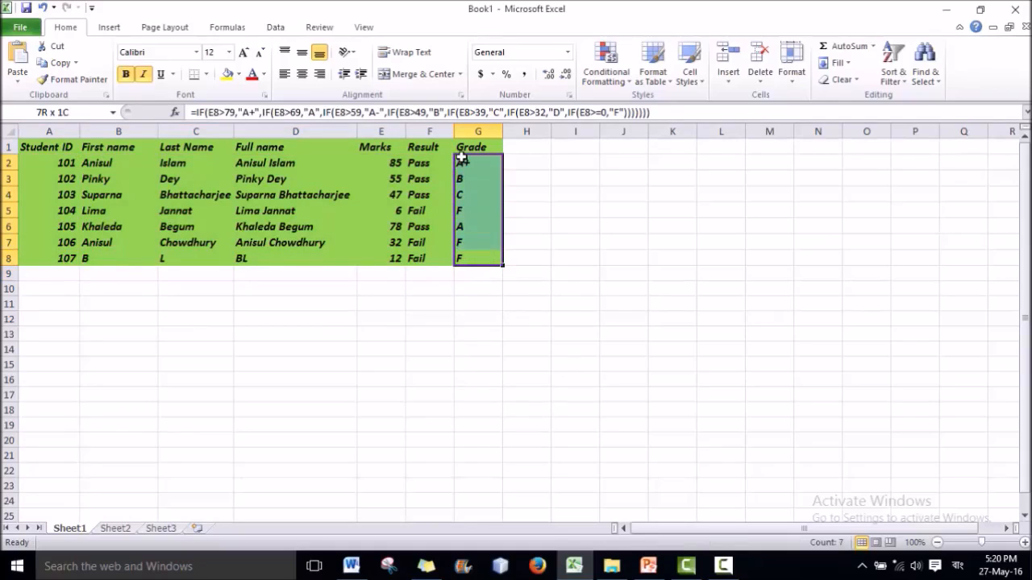
{"action": "left_click_drag", "start_coordinate": [462, 159], "coordinate": [462, 152]}
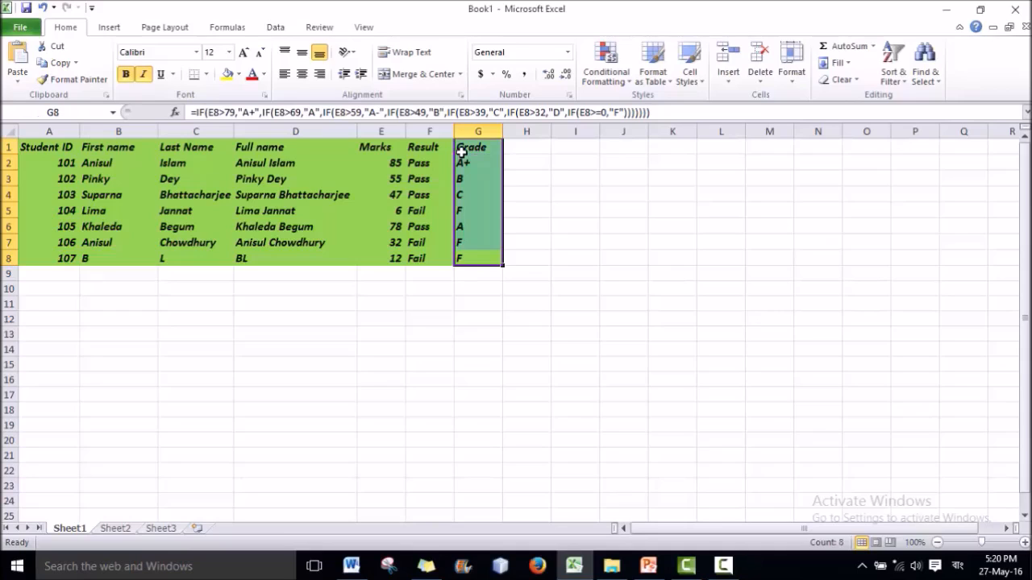
{"action": "left_click", "coordinate": [477, 130]}
{"action": "left_click_drag", "start_coordinate": [475, 256], "coordinate": [463, 164]}
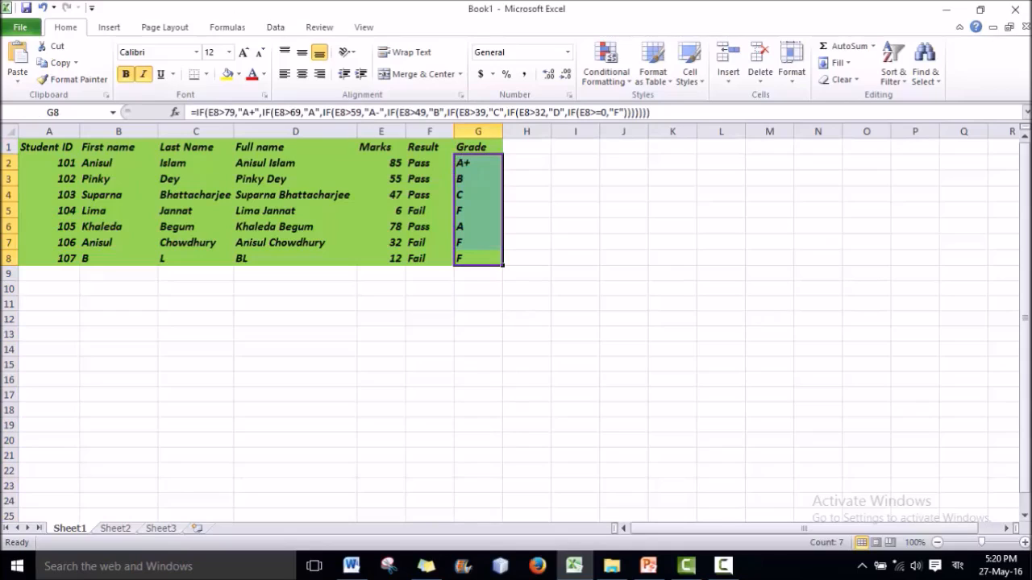
{"action": "left_click", "coordinate": [599, 77]}
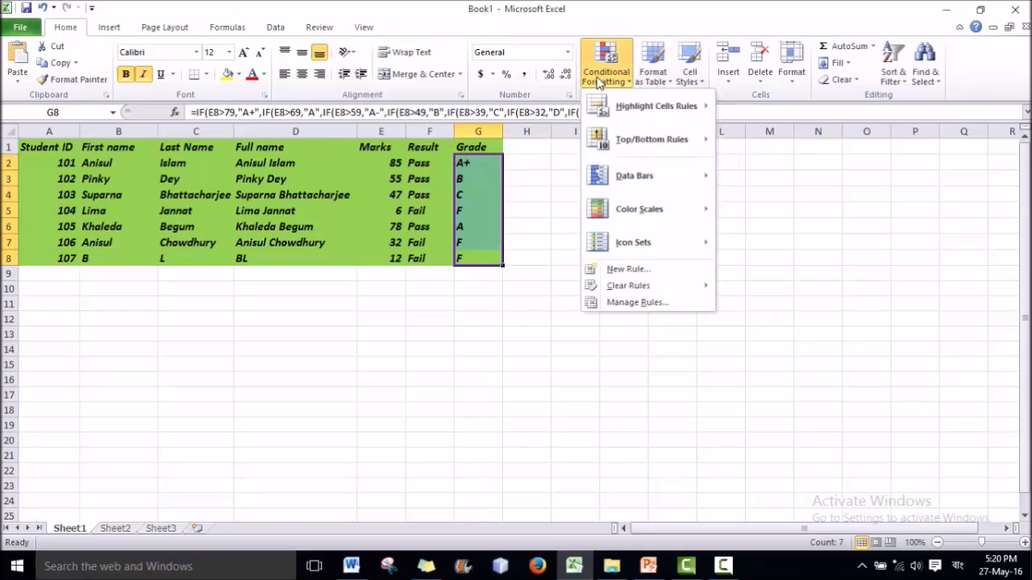
Choose the Highlight Cells Rules 'Equal To' rule for grades G2:G8.
{"action": "mouse_move", "coordinate": [638, 155]}
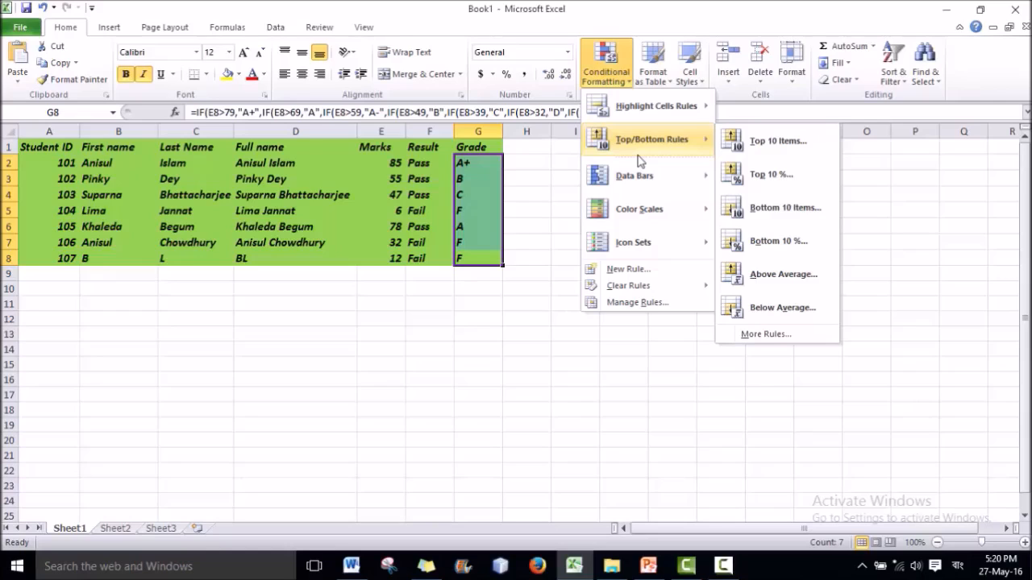
{"action": "mouse_move", "coordinate": [645, 114]}
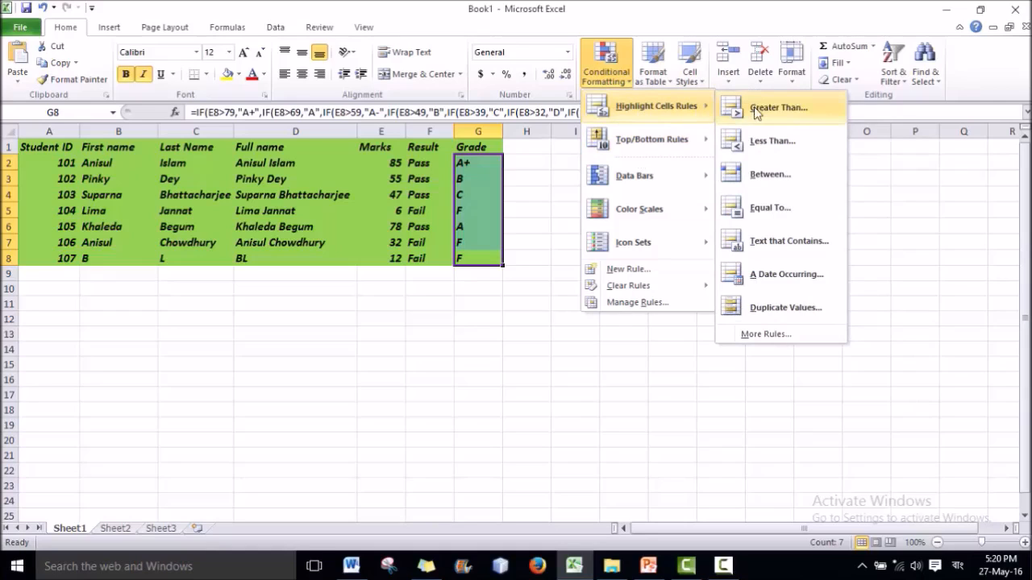
{"action": "left_click", "coordinate": [771, 211]}
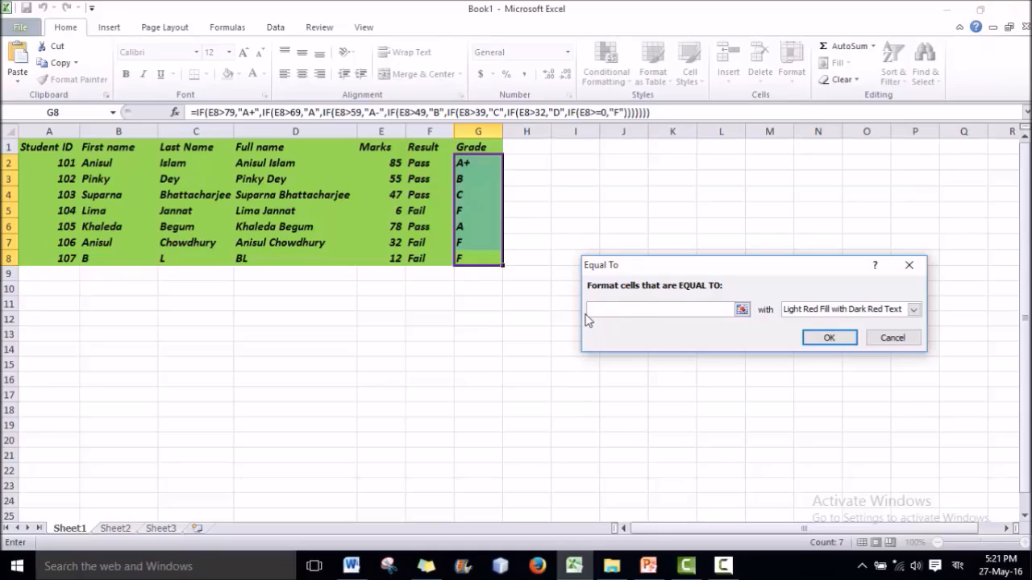
{"action": "type", "text": "f"}
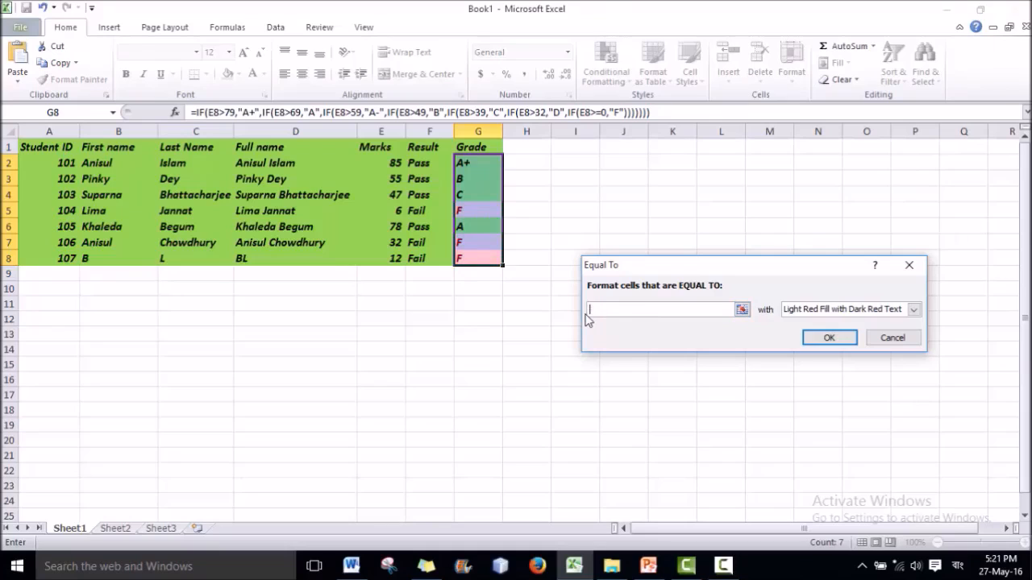
{"action": "left_click", "coordinate": [913, 309]}
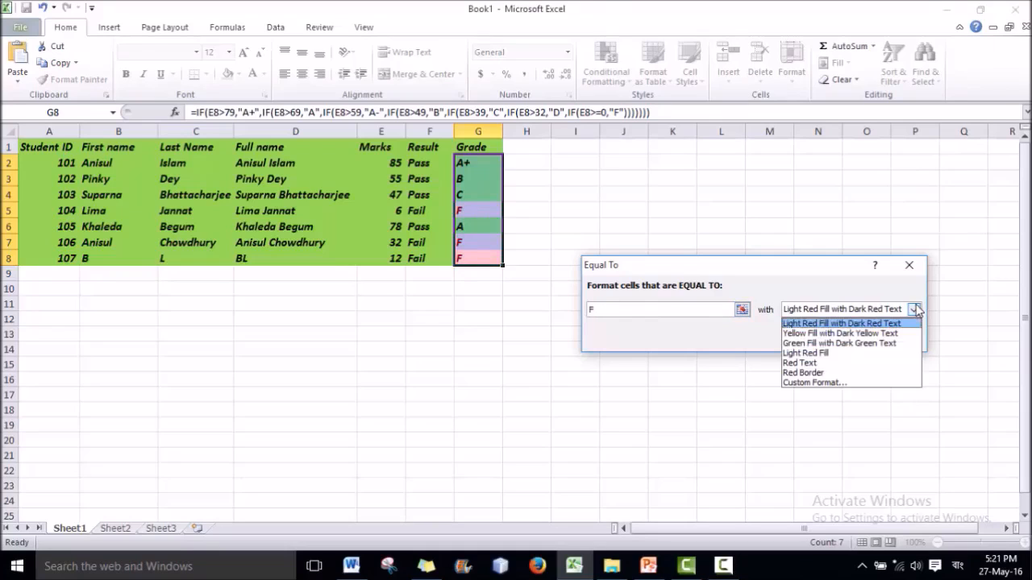
{"action": "left_click", "coordinate": [811, 383]}
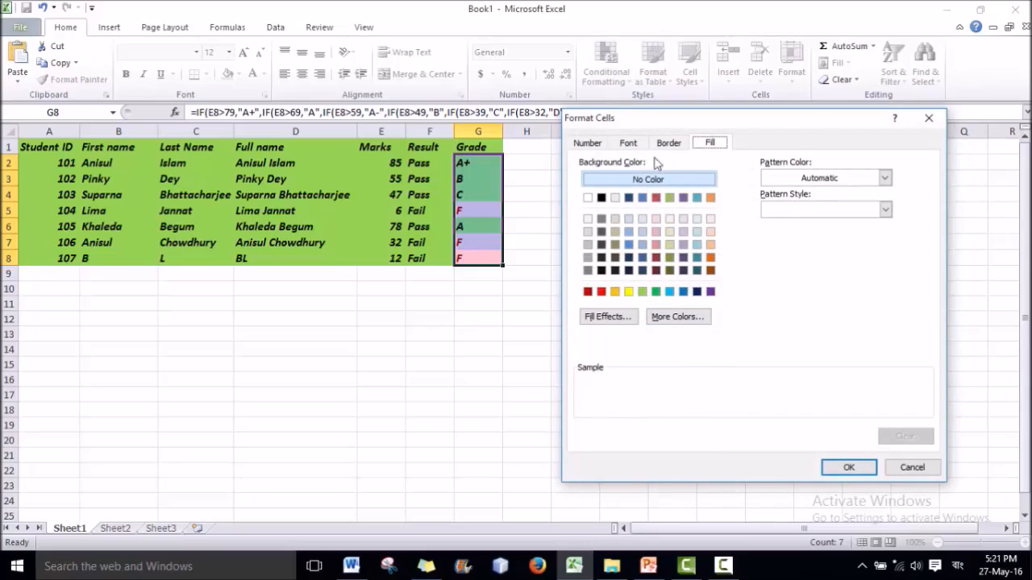
{"action": "left_click", "coordinate": [600, 292]}
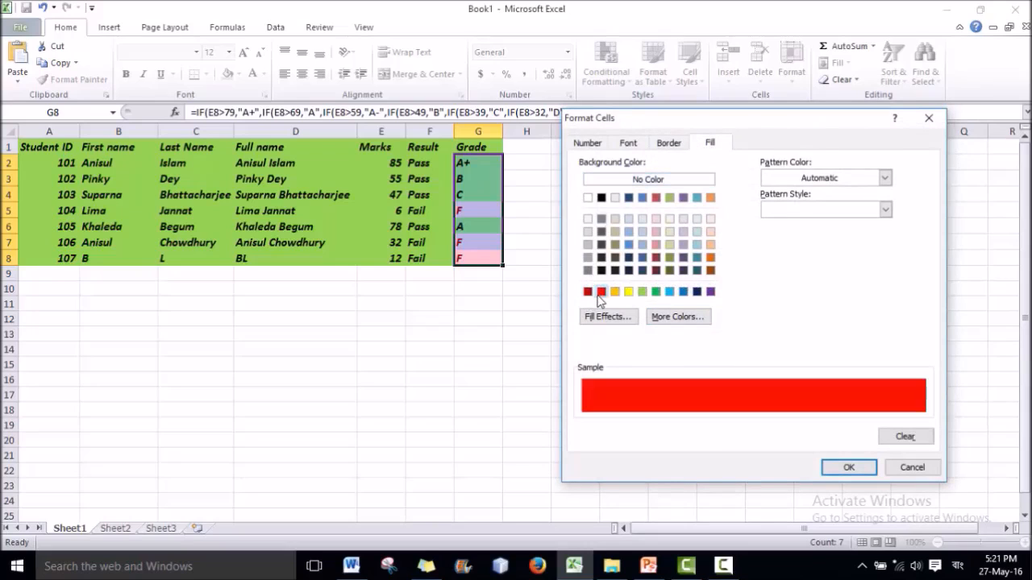
{"action": "left_click", "coordinate": [849, 468]}
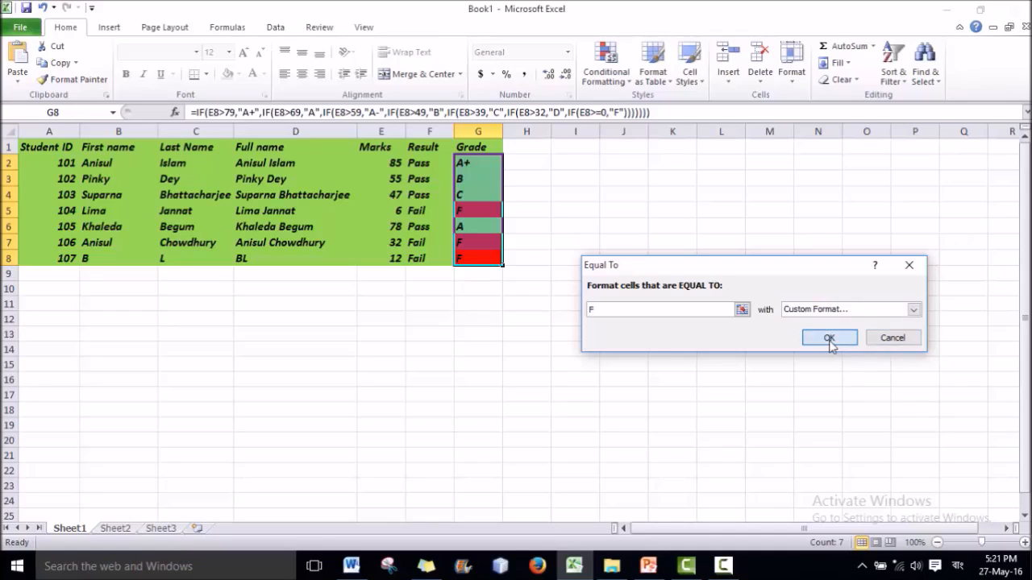
{"action": "left_click", "coordinate": [828, 338]}
{"action": "left_click", "coordinate": [343, 287]}
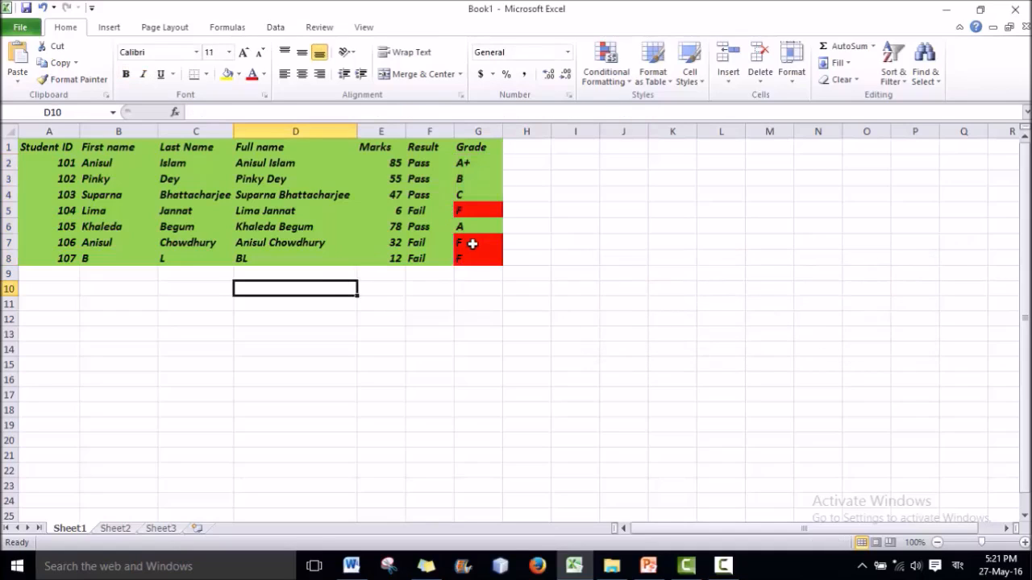
{"action": "left_click", "coordinate": [474, 243]}
{"action": "left_click", "coordinate": [474, 256]}
{"action": "left_click", "coordinate": [476, 225]}
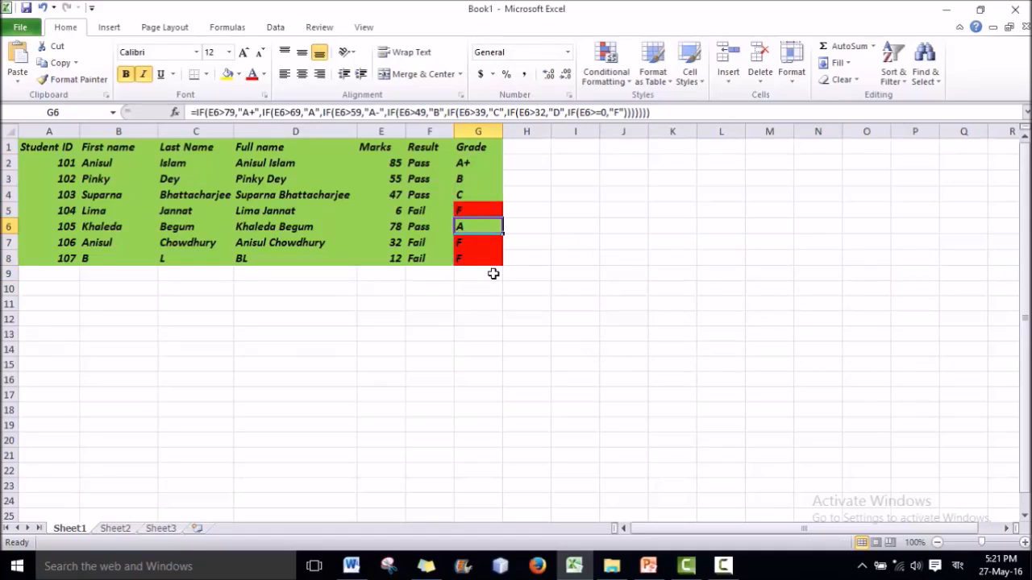
{"action": "left_click", "coordinate": [508, 301]}
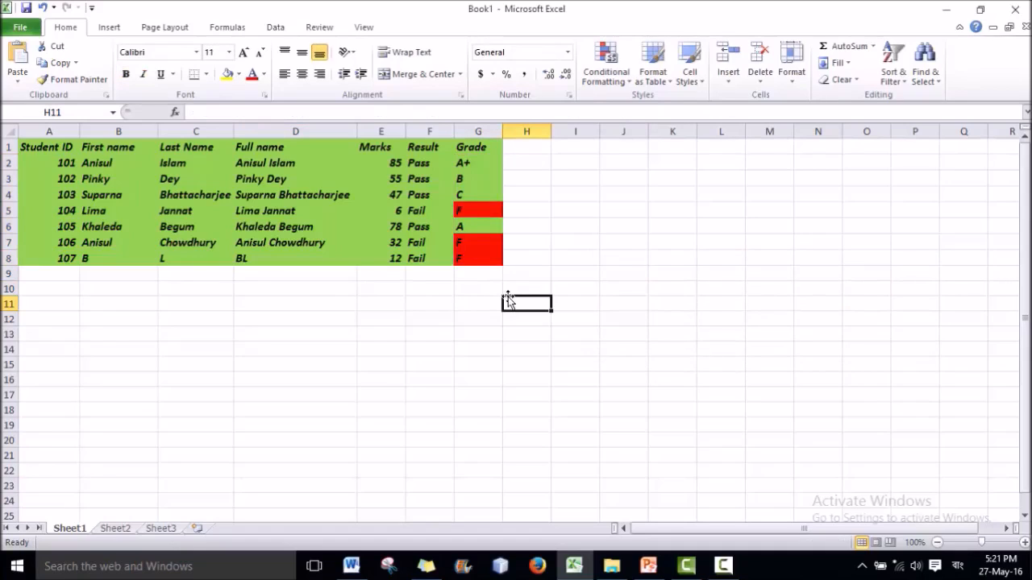
{"action": "left_click", "coordinate": [375, 148]}
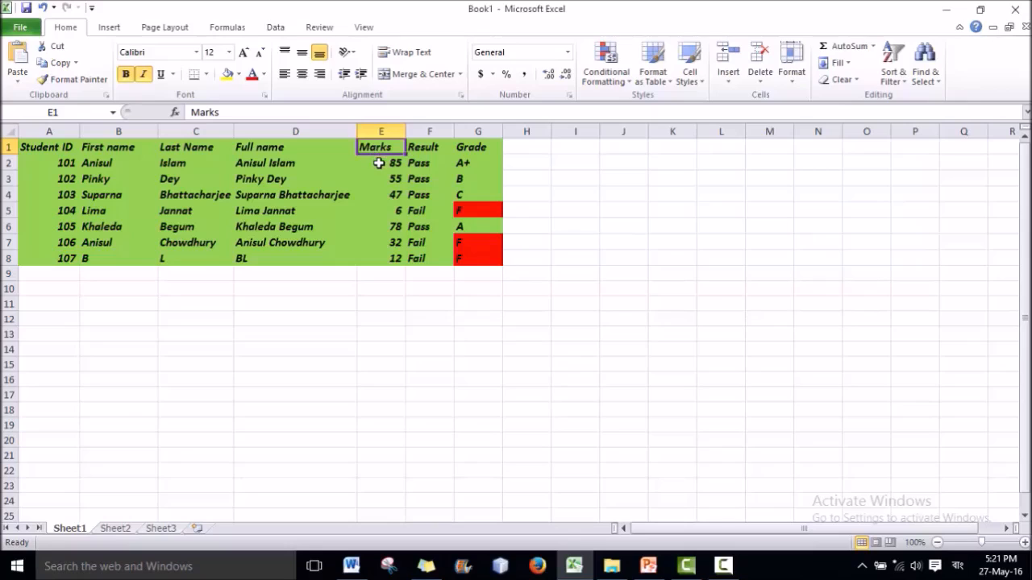
{"action": "left_click", "coordinate": [378, 129]}
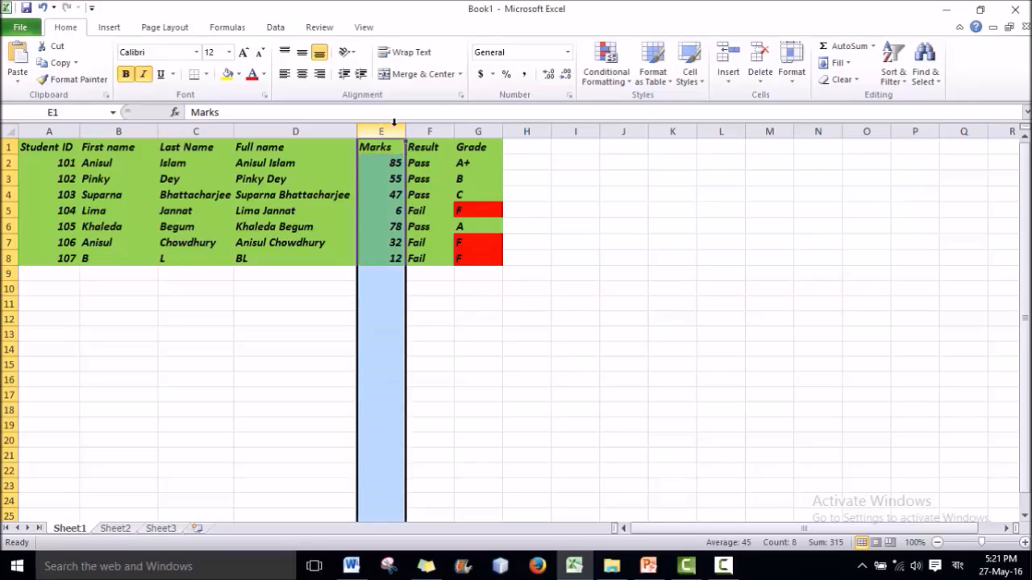
Add a Between 0 and 32 rule with Light Red Fill and Dark Red Text to column E.
{"action": "left_click", "coordinate": [606, 75]}
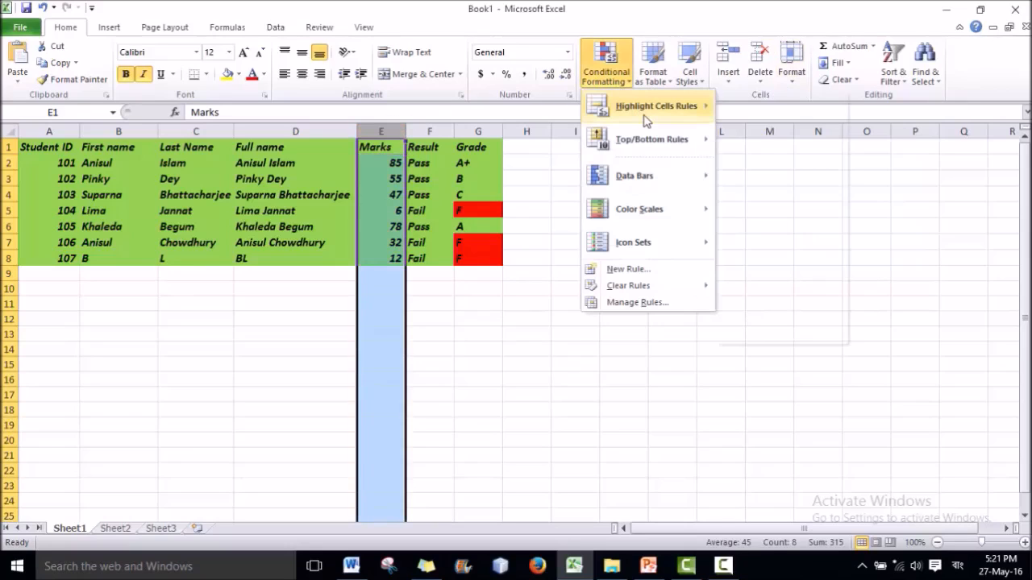
{"action": "mouse_move", "coordinate": [645, 118]}
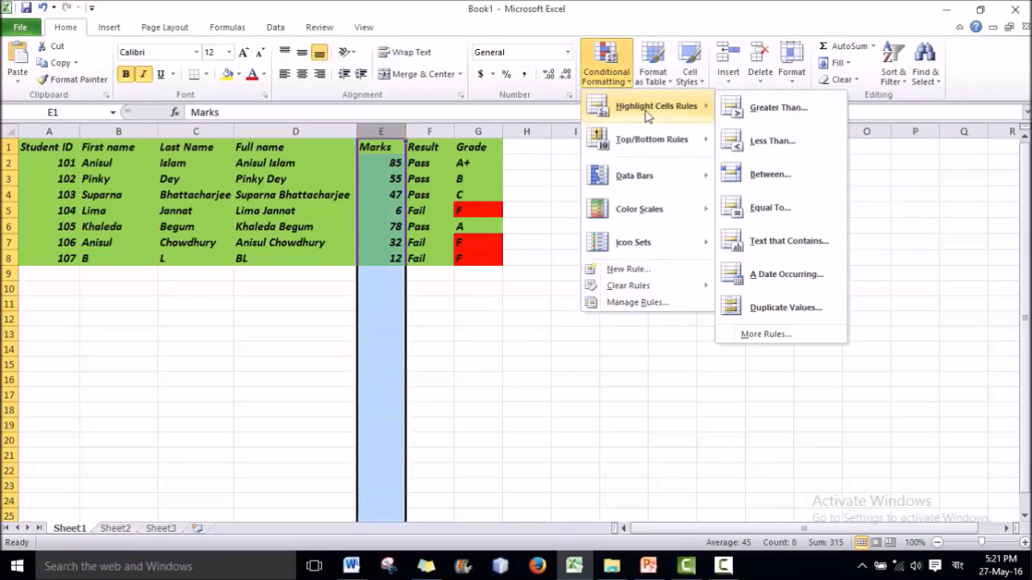
{"action": "left_click", "coordinate": [772, 177]}
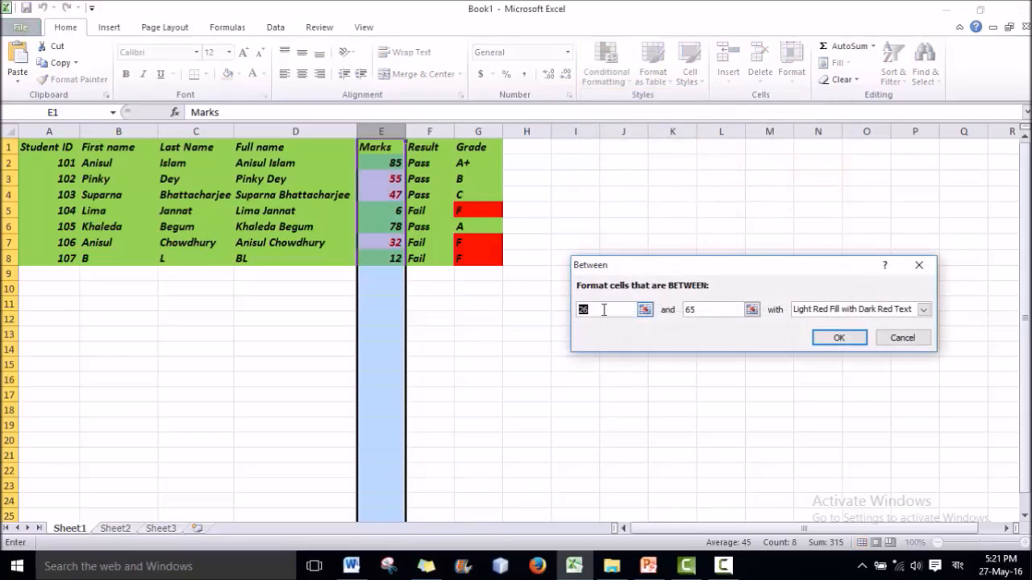
{"action": "type", "text": "0"}
{"action": "key", "text": "Tab"}
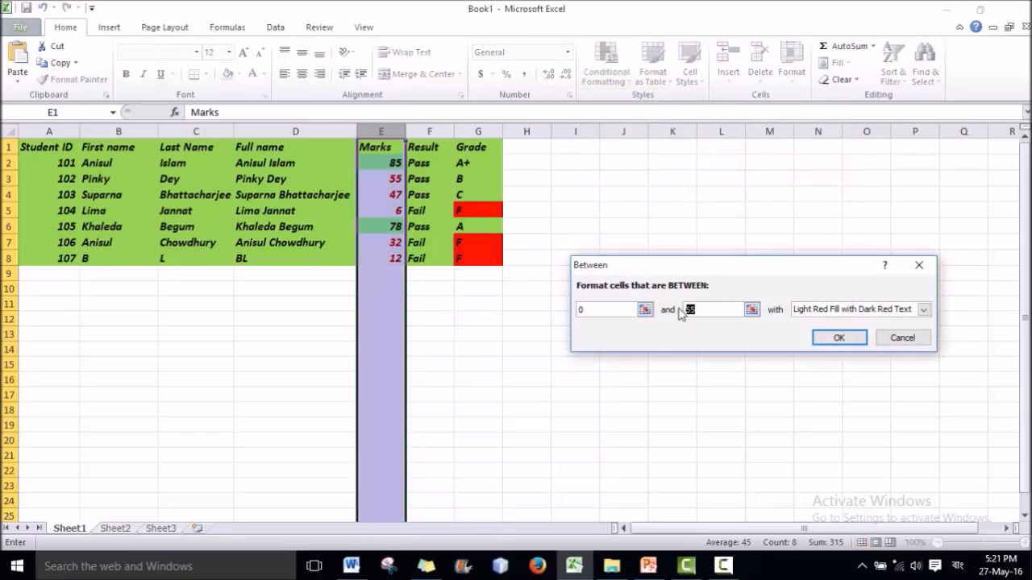
{"action": "type", "text": "32"}
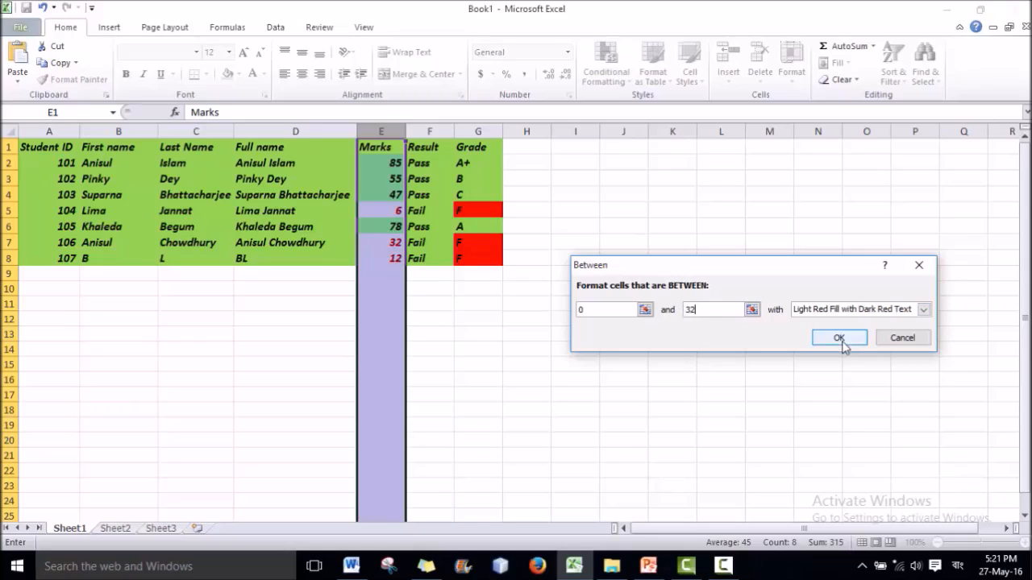
{"action": "left_click", "coordinate": [839, 338]}
{"action": "left_click", "coordinate": [400, 273]}
Select marks E1:E8 and start a Between rule from 0 to 32.
{"action": "left_click", "coordinate": [400, 260]}
{"action": "left_click_drag", "start_coordinate": [400, 260], "coordinate": [376, 146]}
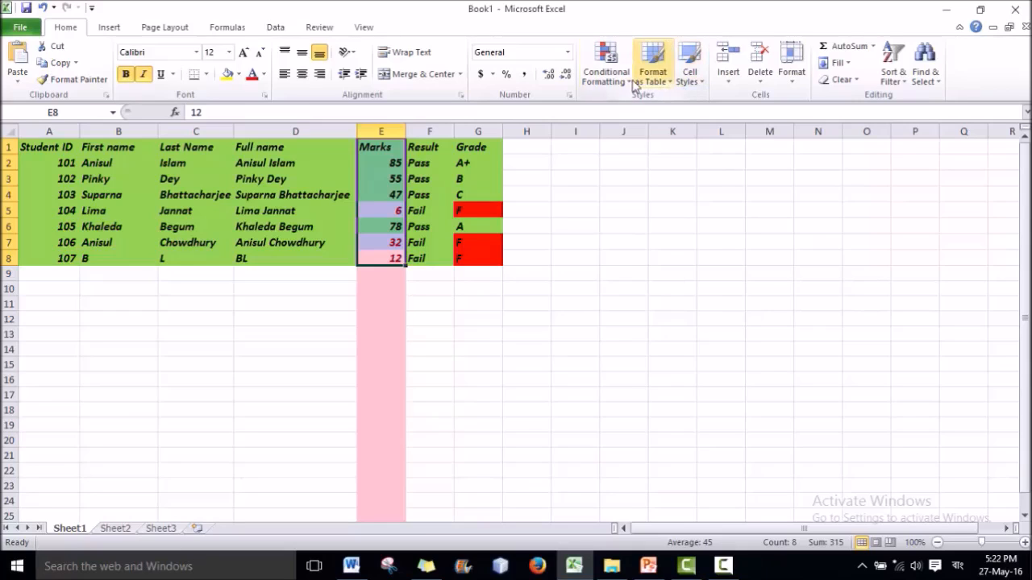
{"action": "left_click", "coordinate": [606, 68]}
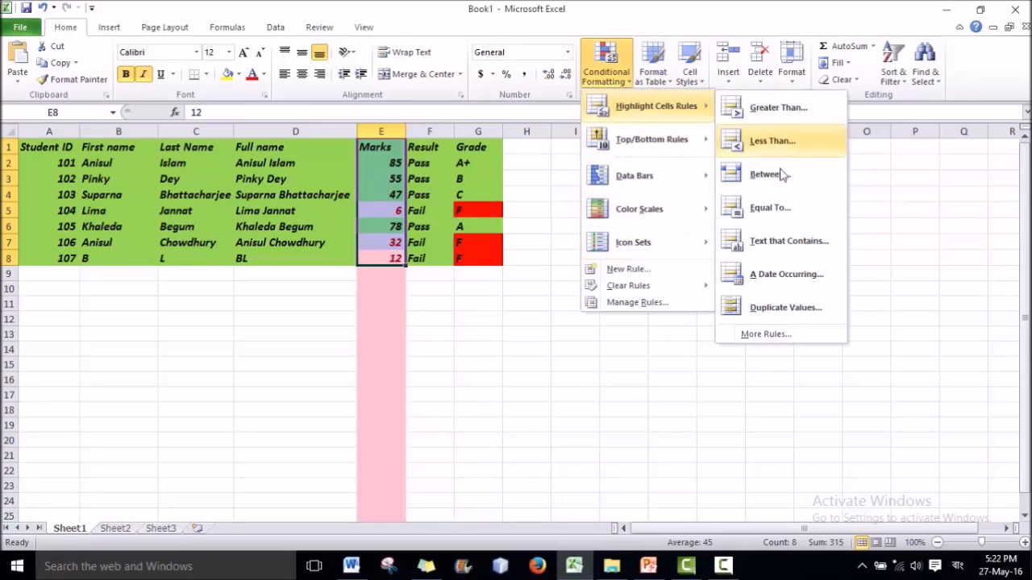
{"action": "left_click", "coordinate": [774, 174]}
{"action": "type", "text": "0"}
{"action": "left_click_drag", "start_coordinate": [715, 315], "coordinate": [673, 317]}
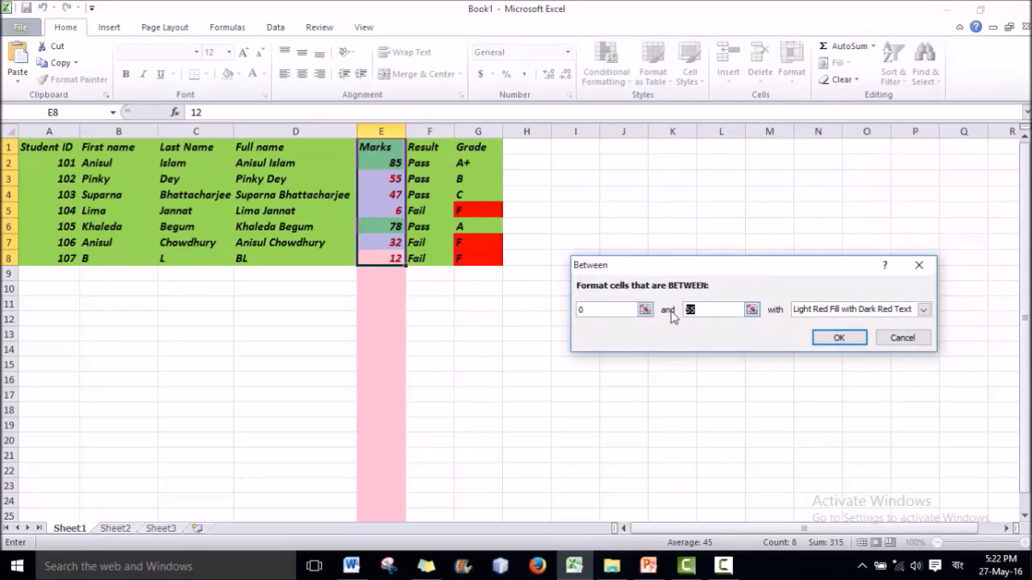
{"action": "type", "text": "32"}
Give the 0 to 32 rule a custom solid red fill and apply it.
{"action": "left_click", "coordinate": [923, 310]}
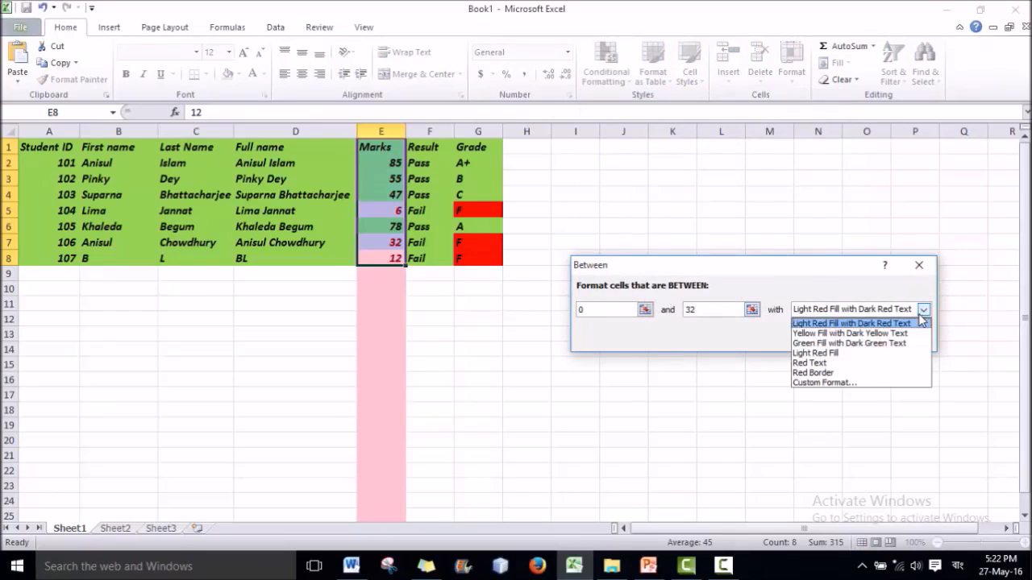
{"action": "left_click", "coordinate": [822, 382]}
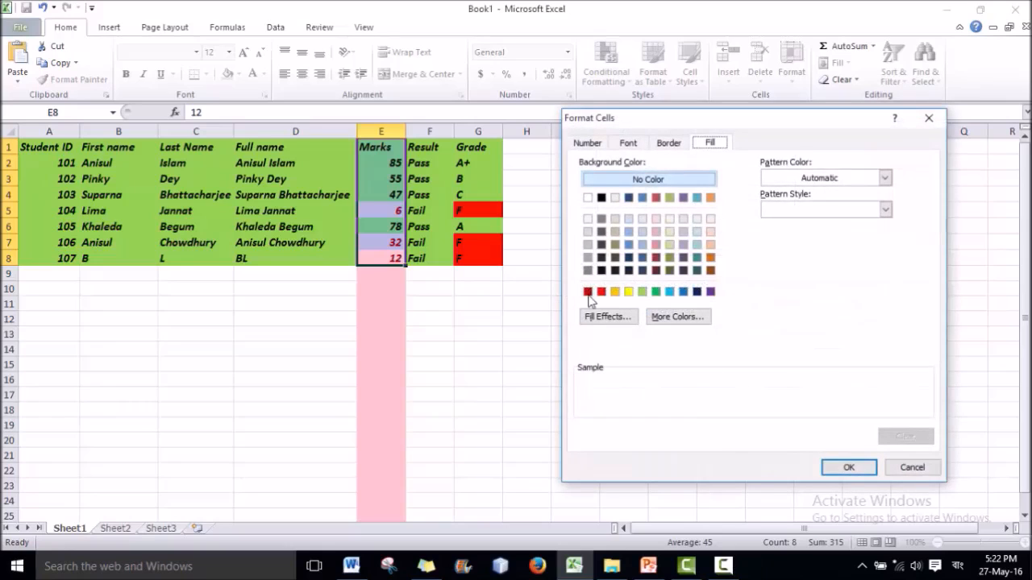
{"action": "left_click", "coordinate": [601, 291]}
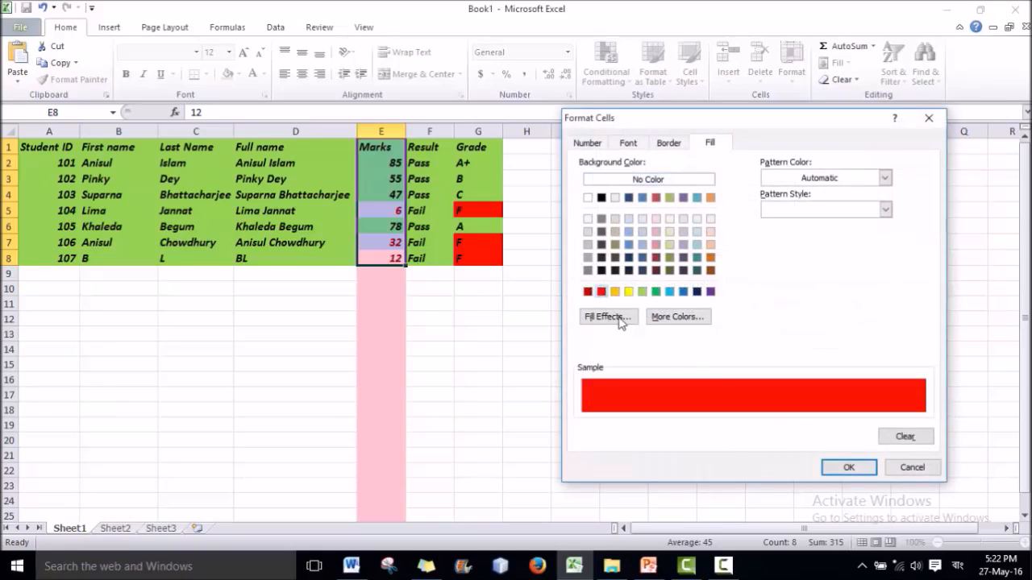
{"action": "left_click", "coordinate": [841, 469]}
{"action": "left_click", "coordinate": [852, 339]}
{"action": "left_click", "coordinate": [529, 319]}
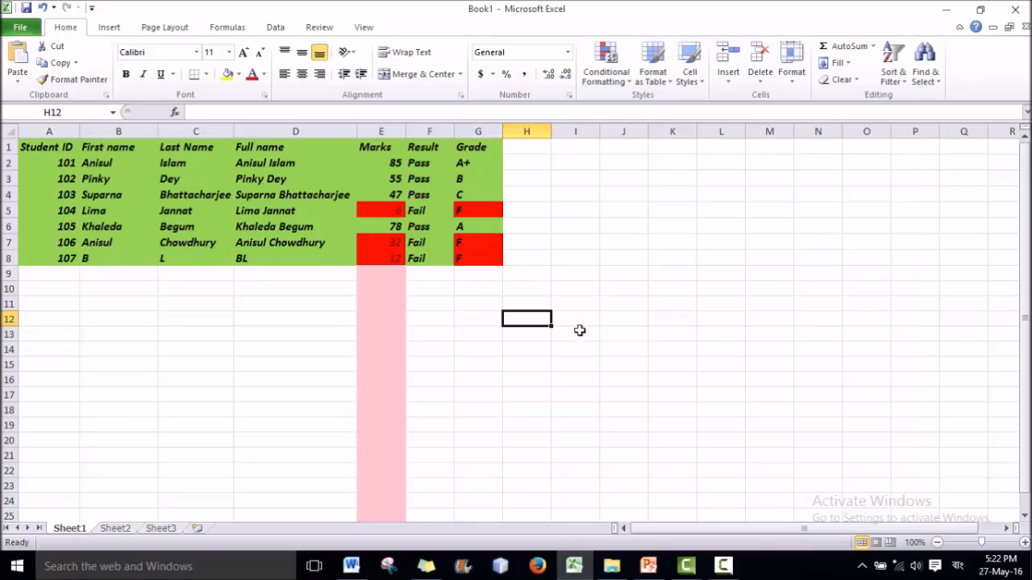
{"action": "left_click", "coordinate": [607, 300]}
{"action": "left_click", "coordinate": [528, 225]}
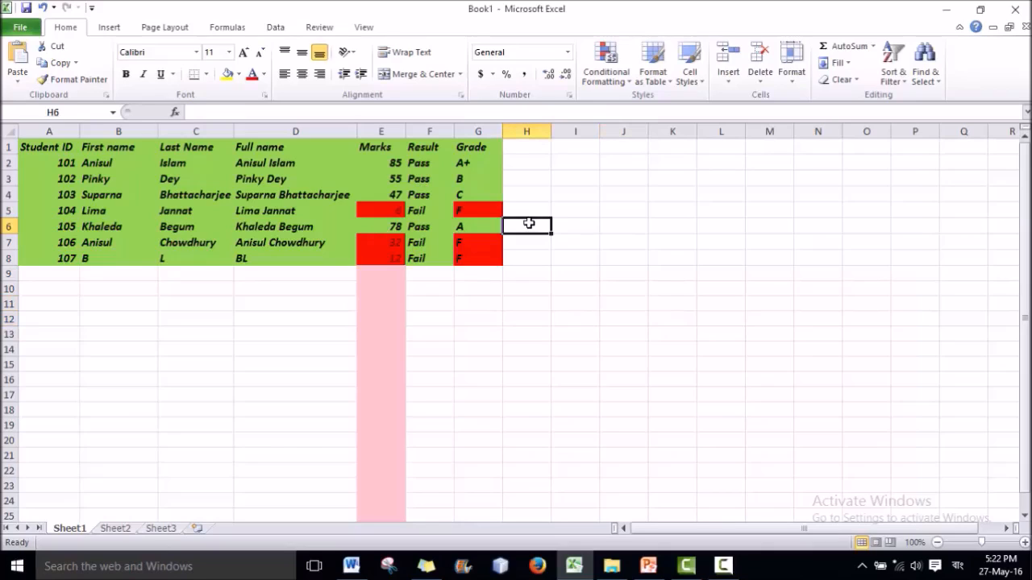
{"action": "left_click", "coordinate": [381, 275]}
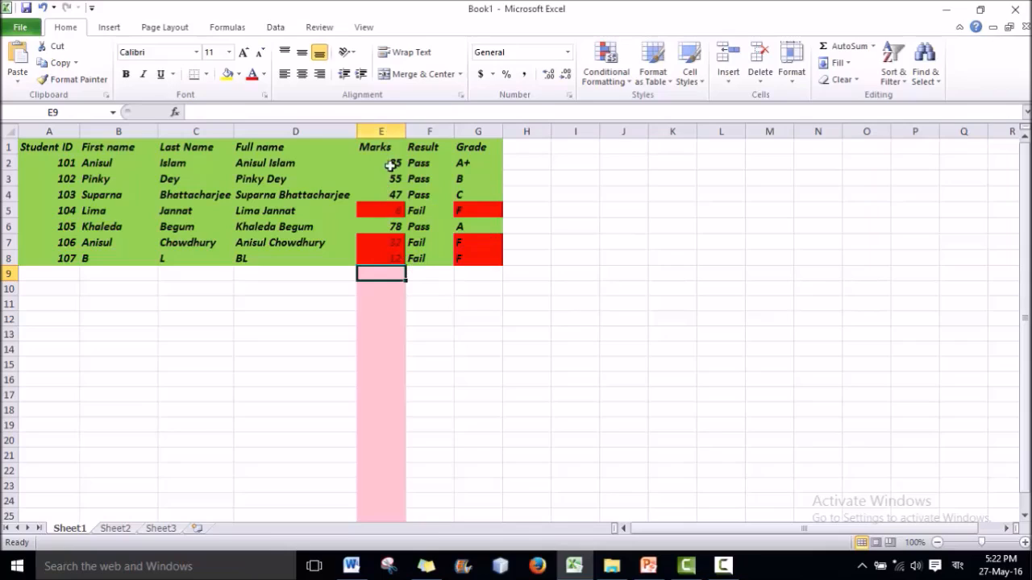
{"action": "left_click", "coordinate": [384, 127]}
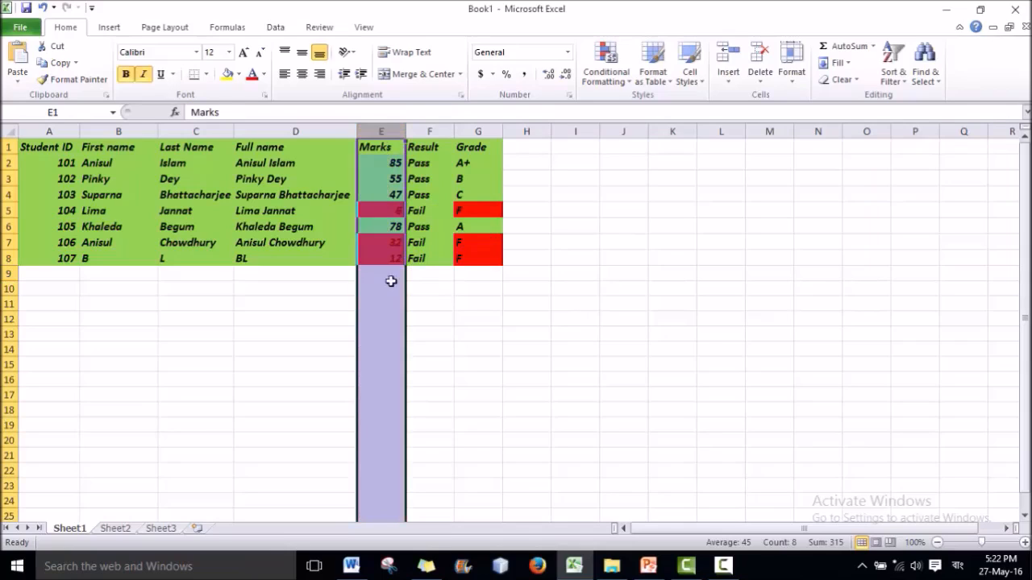
{"action": "left_click", "coordinate": [443, 287]}
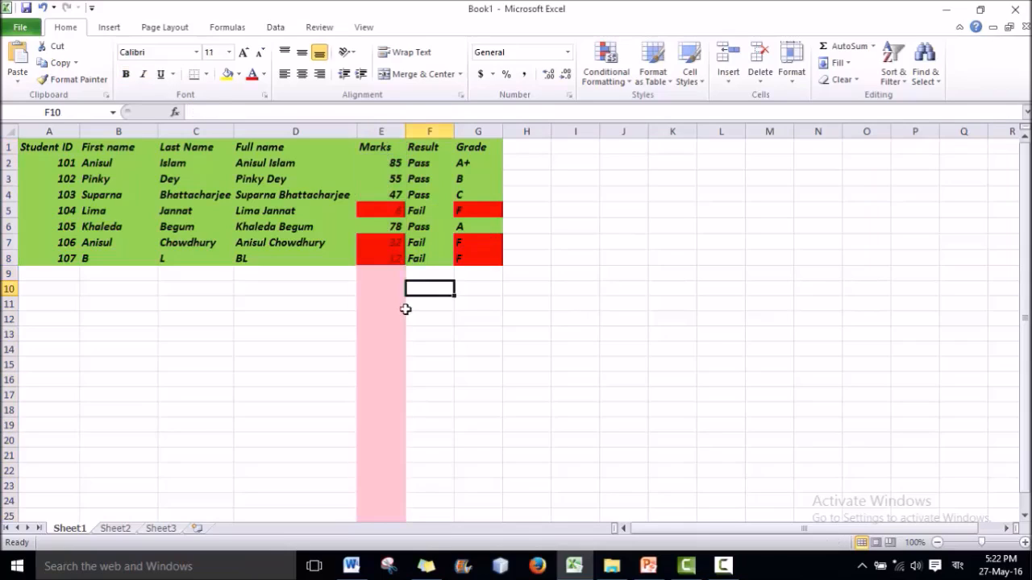
{"action": "left_click", "coordinate": [383, 129]}
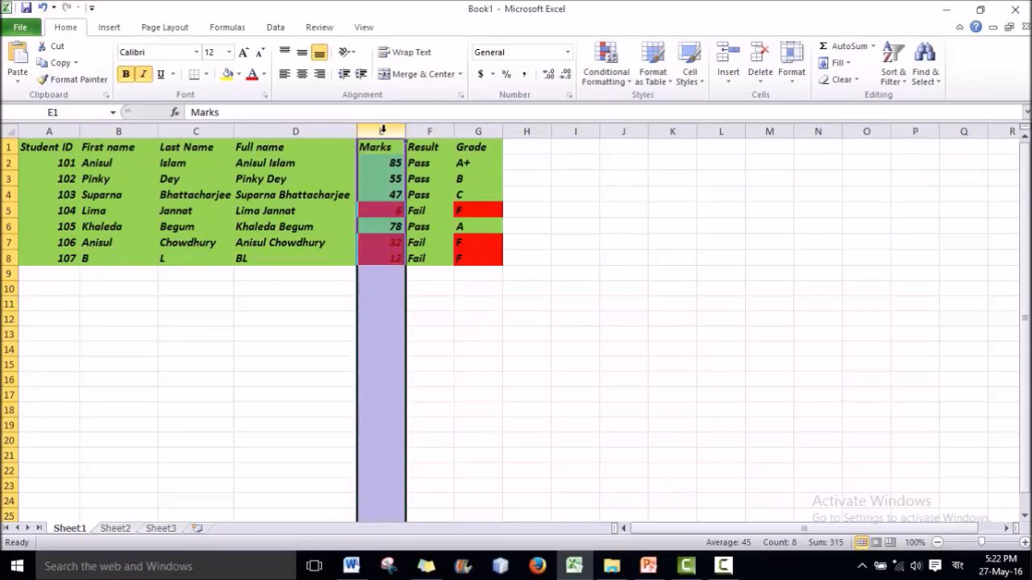
Clear the conditional formatting rules from column E, then select marks E2 to E8.
{"action": "left_click", "coordinate": [593, 83]}
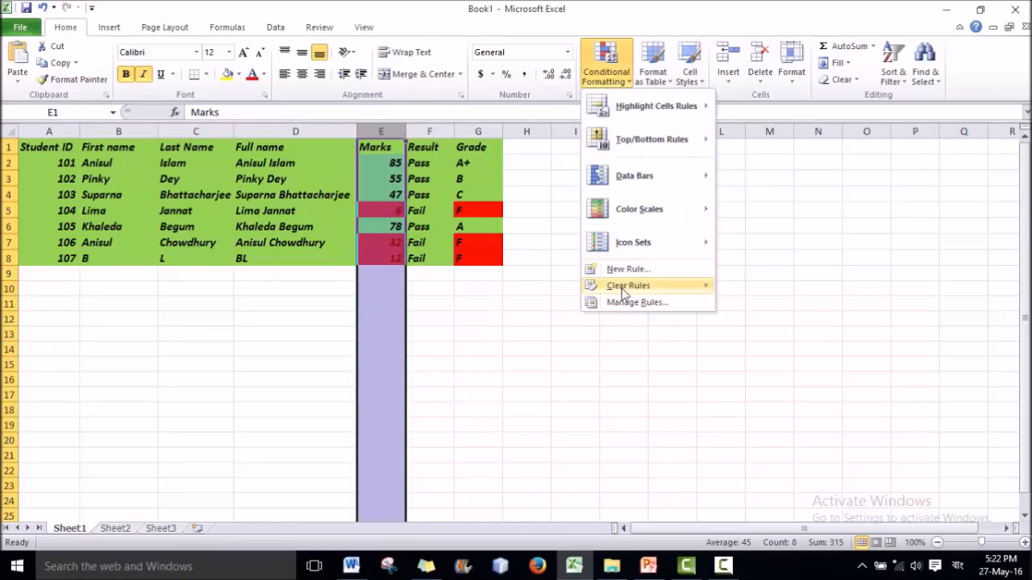
{"action": "mouse_move", "coordinate": [625, 288]}
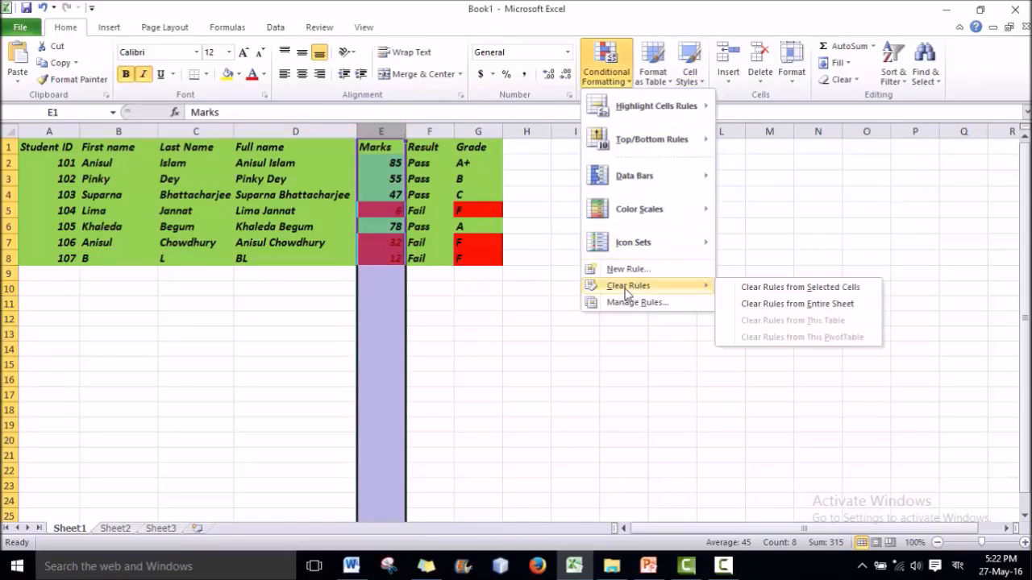
{"action": "left_click", "coordinate": [803, 288]}
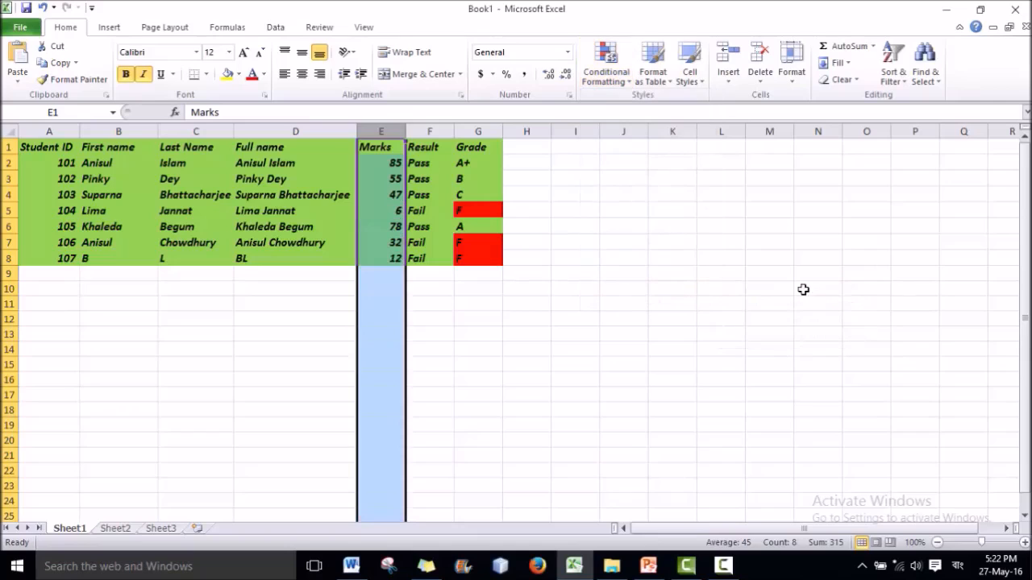
{"action": "left_click", "coordinate": [666, 303]}
{"action": "left_click", "coordinate": [375, 159]}
{"action": "left_click_drag", "start_coordinate": [375, 160], "coordinate": [397, 259]}
Create a Between rule for marks 0 to 32 on cells E2:E8.
{"action": "left_click", "coordinate": [600, 77]}
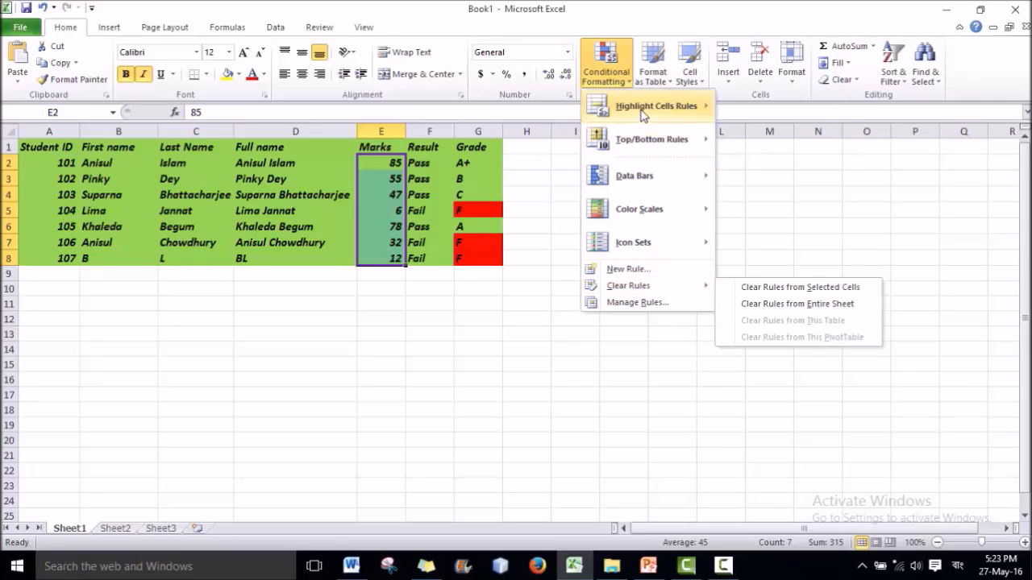
{"action": "mouse_move", "coordinate": [643, 111]}
{"action": "left_click", "coordinate": [803, 183]}
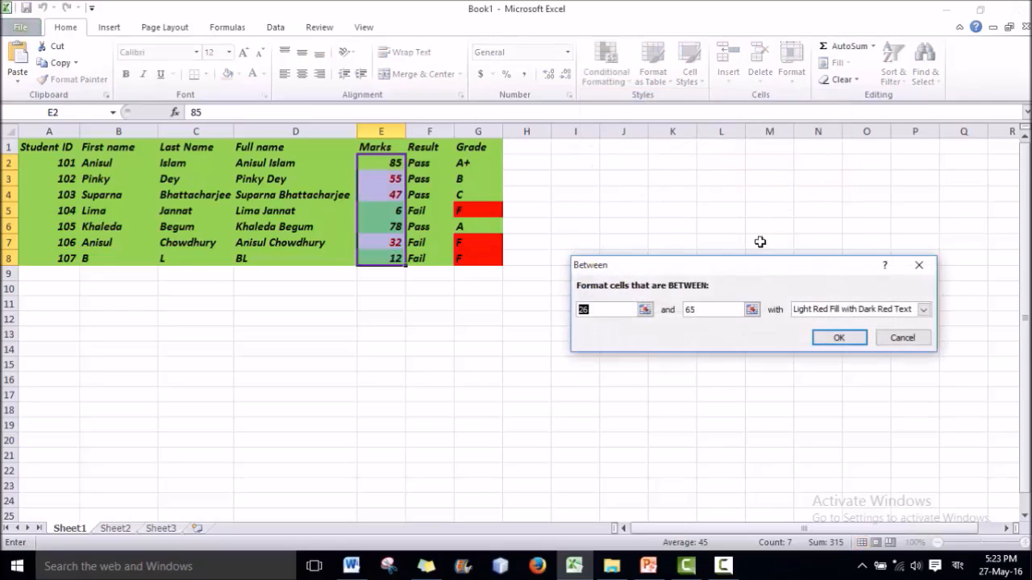
{"action": "type", "text": "0"}
{"action": "key", "text": "Tab"}
{"action": "type", "text": "32"}
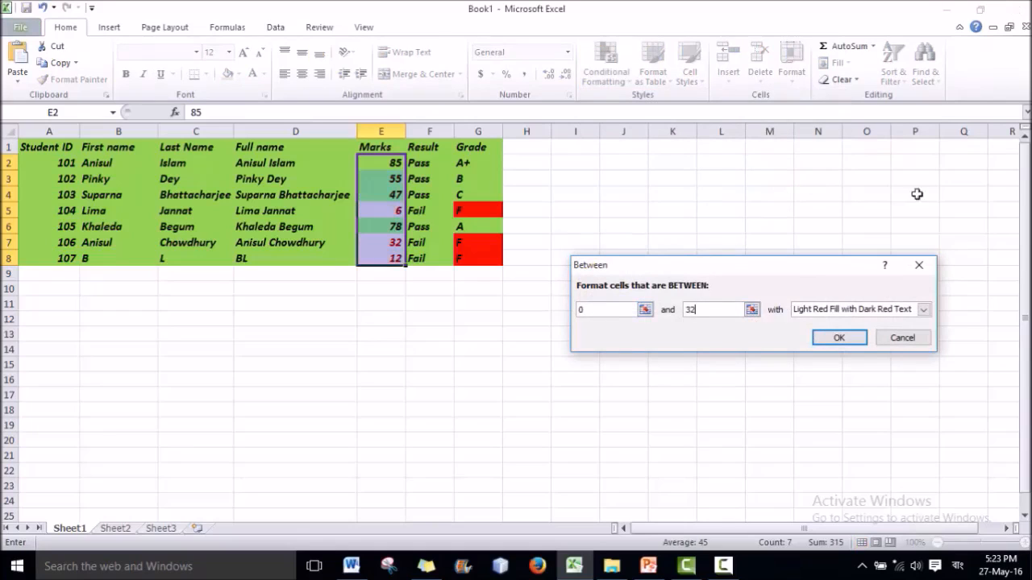
Format the Between rule with a custom solid red fill and apply it.
{"action": "left_click", "coordinate": [924, 310]}
{"action": "left_click", "coordinate": [824, 382]}
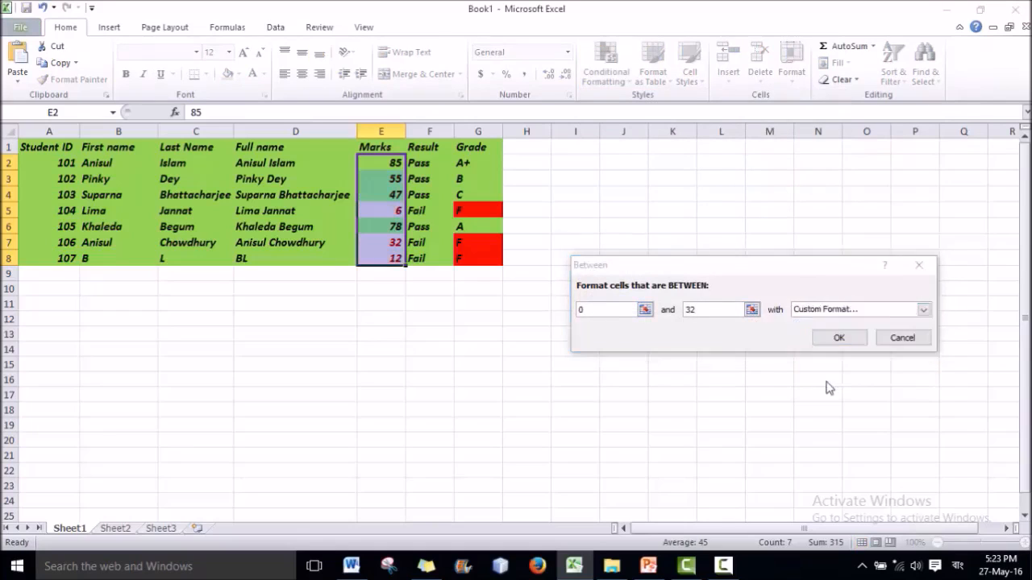
{"action": "left_click", "coordinate": [601, 291]}
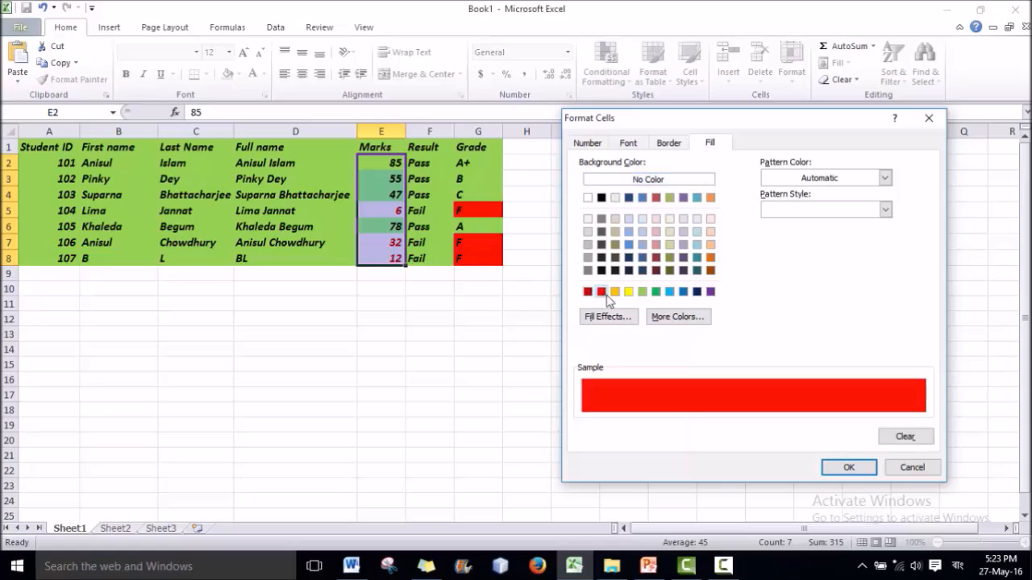
{"action": "left_click", "coordinate": [848, 468]}
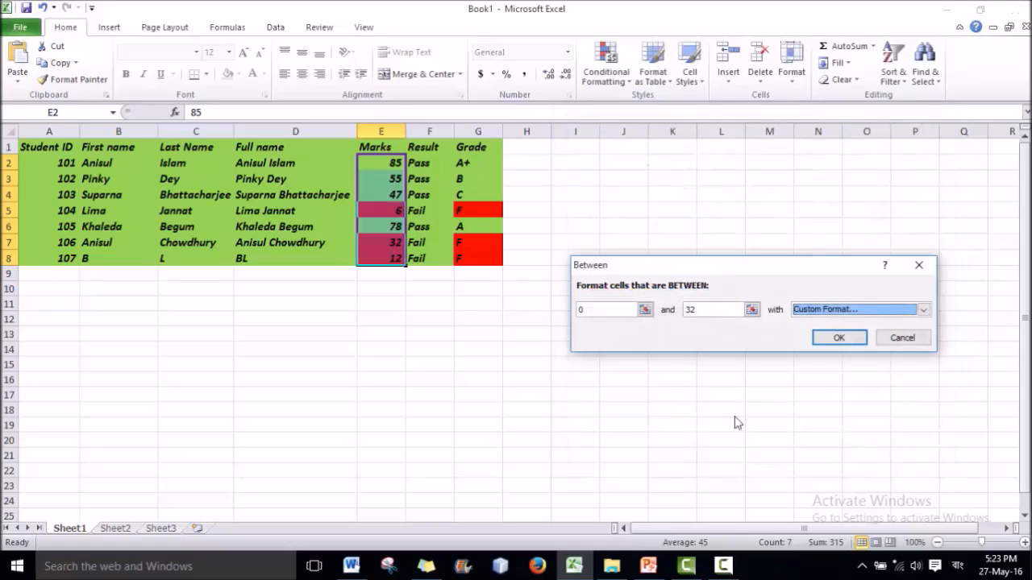
{"action": "left_click", "coordinate": [842, 339]}
{"action": "left_click", "coordinate": [574, 334]}
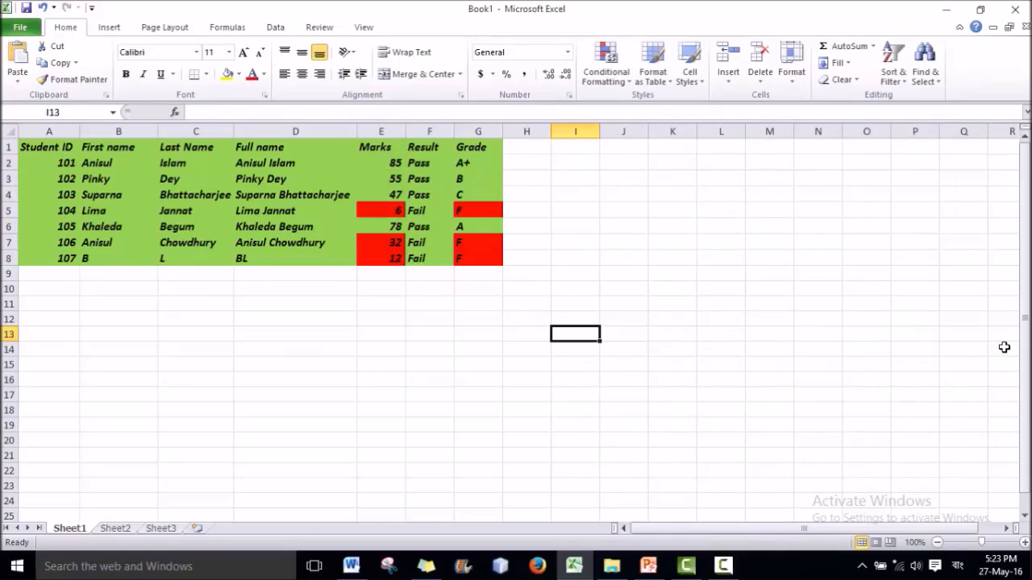